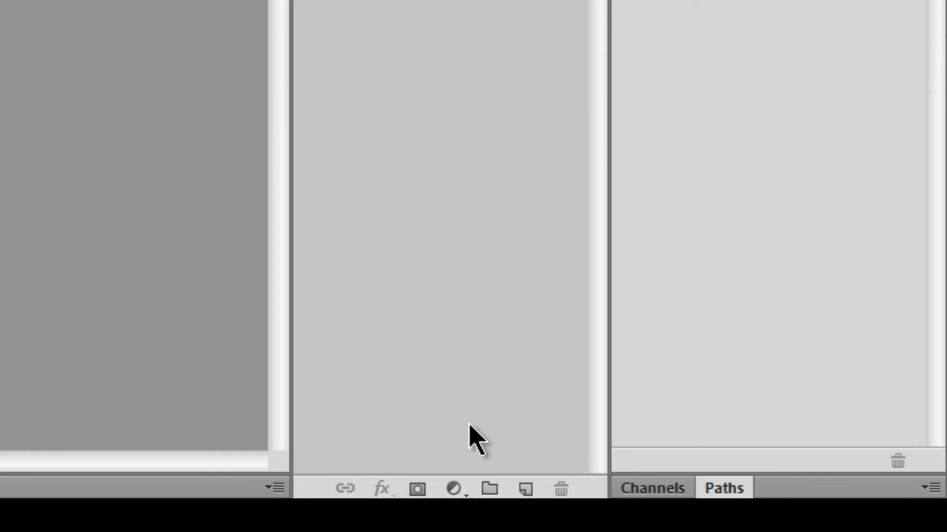
Add a Levels adjustment layer and set its midtone input to 1.03 and its white input to 134
left_click(455, 489)
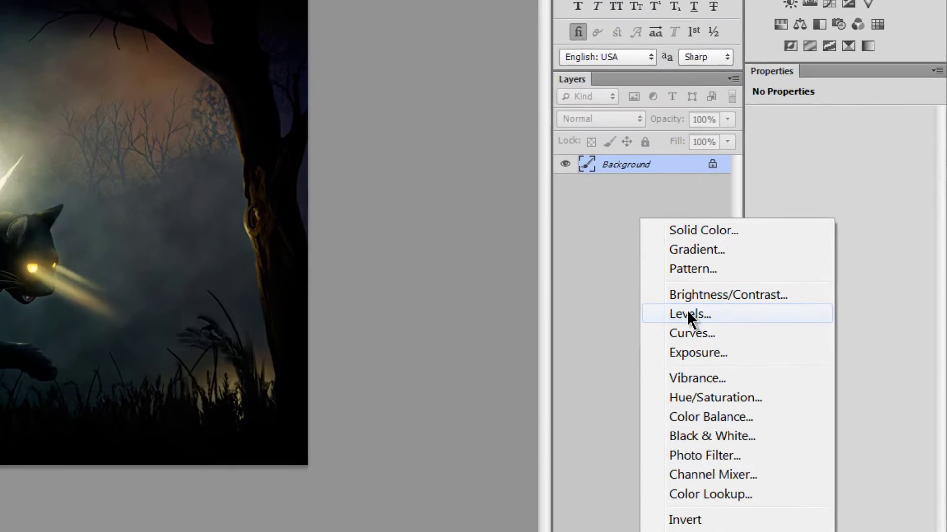
left_click(741, 290)
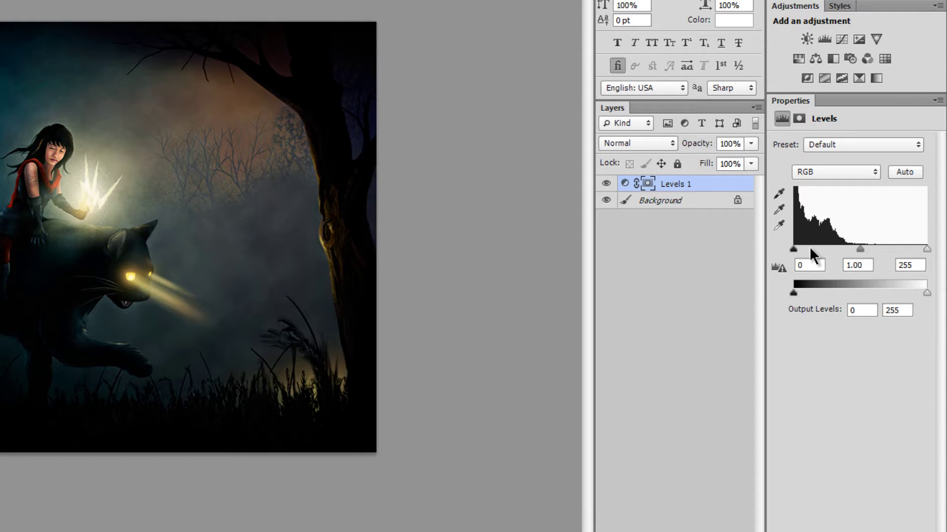
mouse_move(860, 249)
left_mouse_down()
mouse_move(821, 250)
mouse_move(883, 246)
mouse_move(822, 250)
mouse_move(867, 247)
mouse_move(858, 247)
left_mouse_up()
mouse_move(797, 250)
left_mouse_down()
mouse_move(838, 246)
mouse_move(791, 253)
left_mouse_up()
left_click_drag(926, 249, 864, 252)
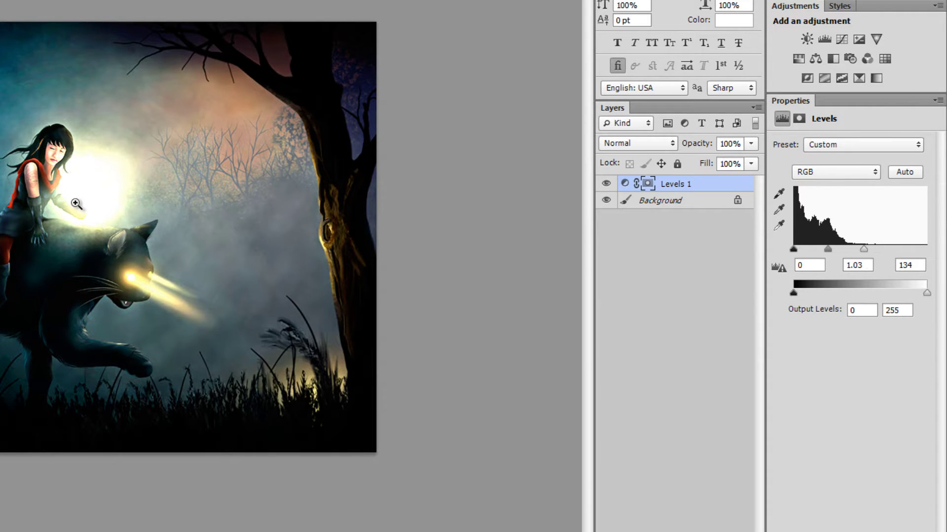
Restore the Levels white input to 255, try a lower white point, and undo that trial
left_click(105, 192)
left_click(83, 189)
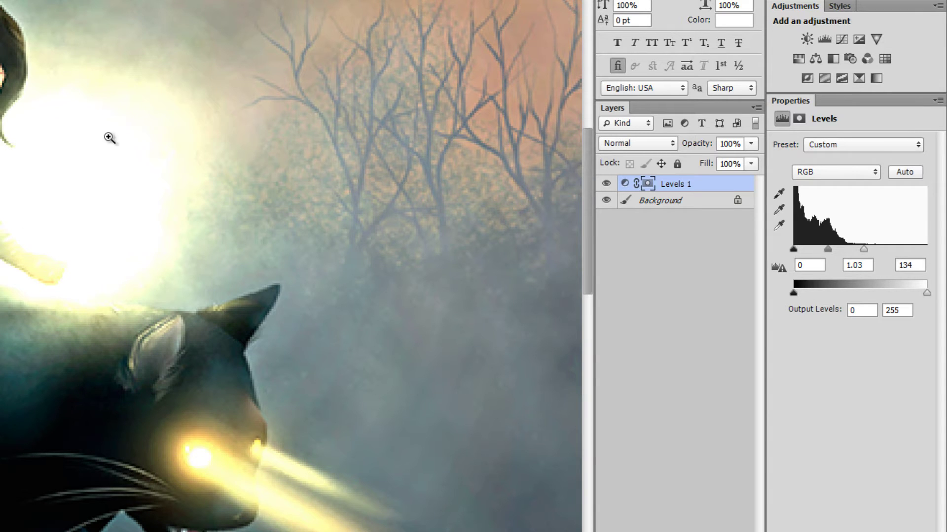
left_click_drag(864, 250, 937, 262)
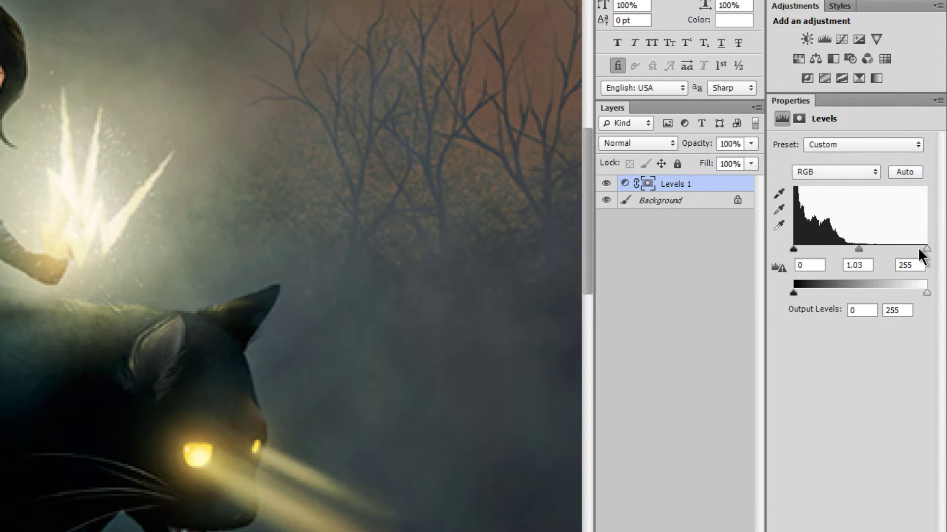
mouse_move(926, 249)
left_mouse_down()
mouse_move(910, 249)
mouse_move(935, 251)
left_mouse_up()
left_click_drag(926, 250, 886, 258)
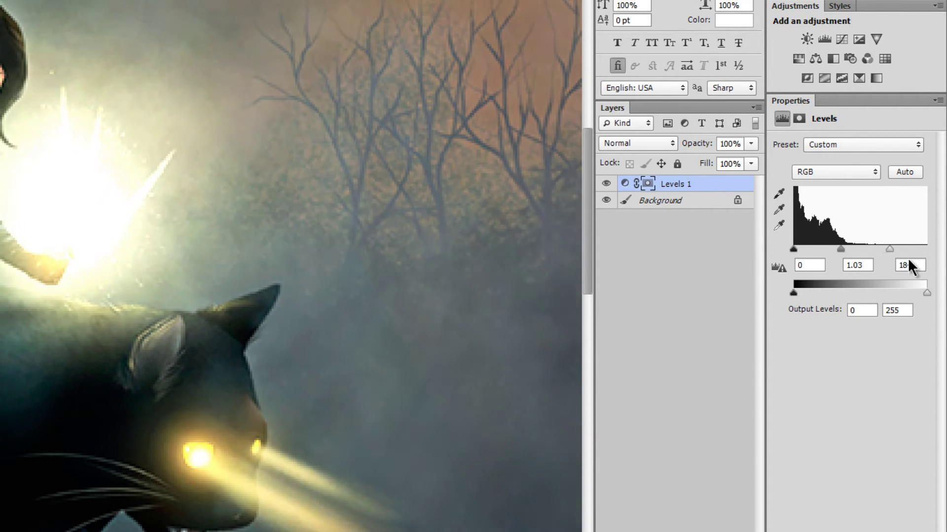
key("ctrl+z")
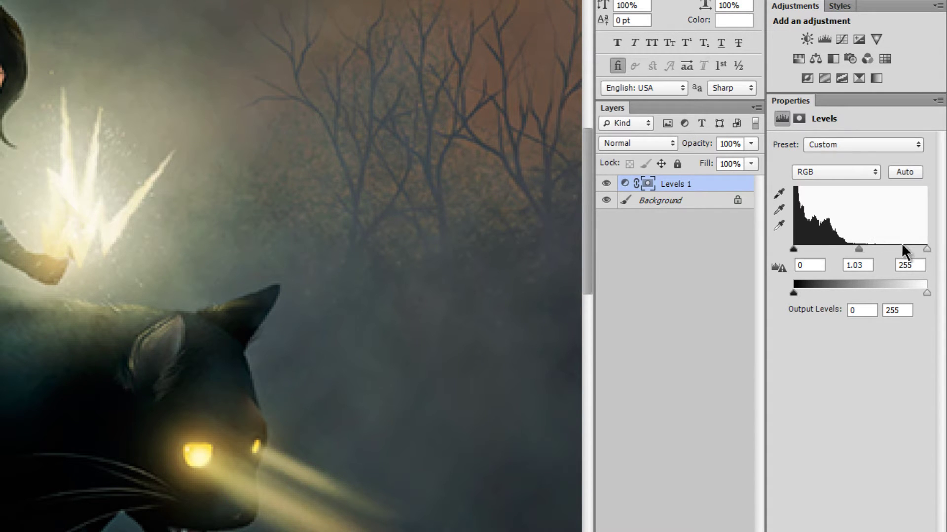
Try Levels midtone inputs of 1.50 and 1.82, and apply the automatic Levels correction
left_click_drag(856, 249, 840, 249)
left_click(209, 289, "alt")
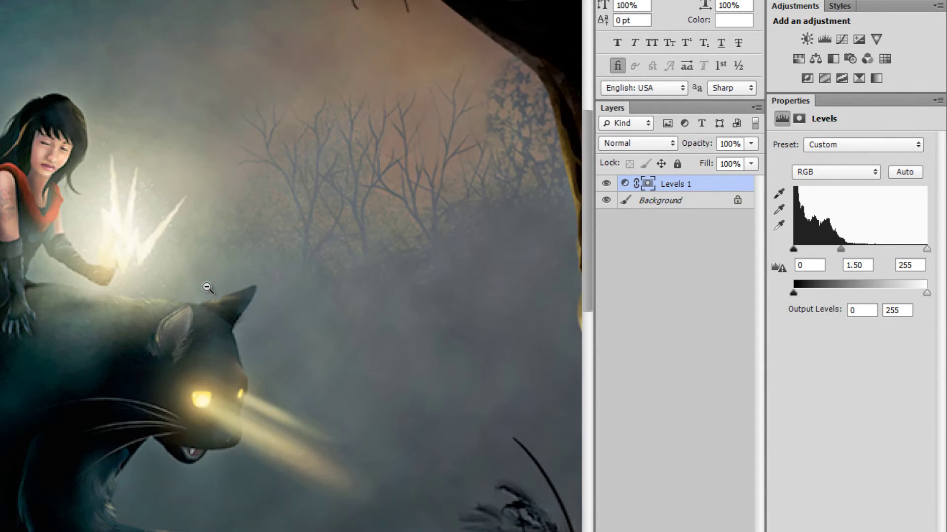
left_click(116, 275, "alt")
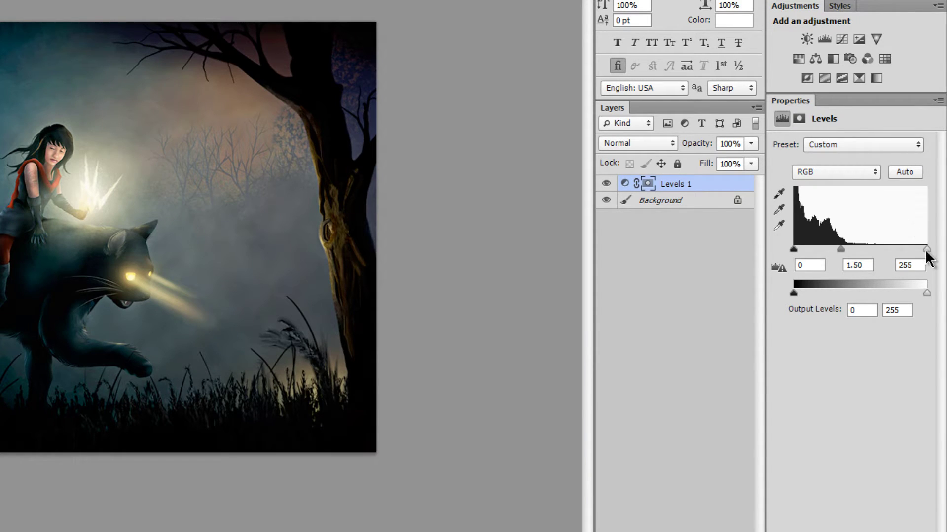
left_click_drag(840, 249, 823, 251)
left_click_drag(826, 252, 832, 254)
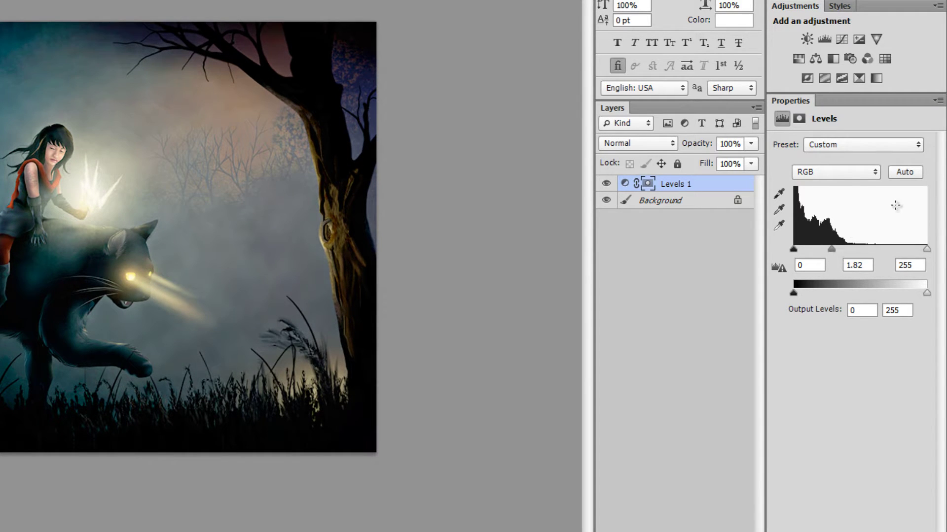
left_click(902, 172)
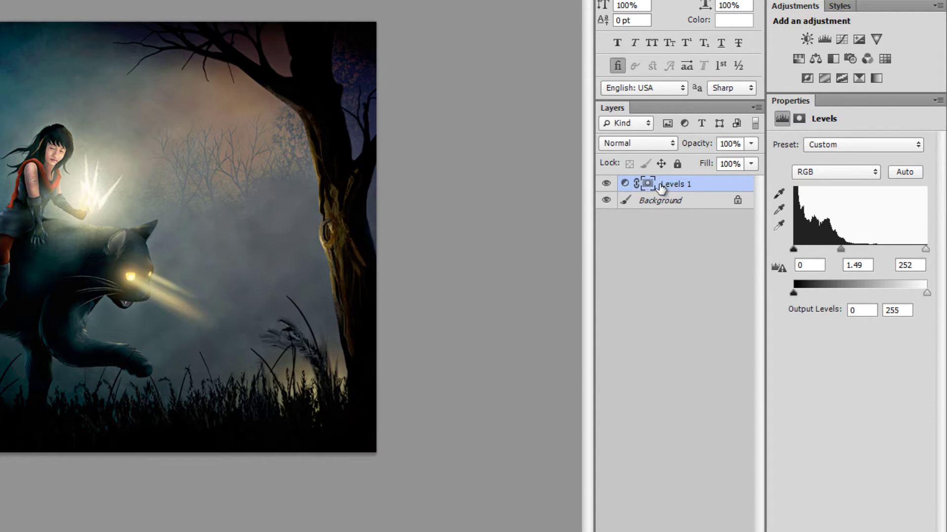
Toggle the visibility of the Levels adjustment layer repeatedly to compare the image before and after
left_click(608, 184)
left_click(608, 184)
left_click(607, 184)
left_click(607, 183)
left_click(607, 184)
left_click(607, 184)
left_click(608, 184)
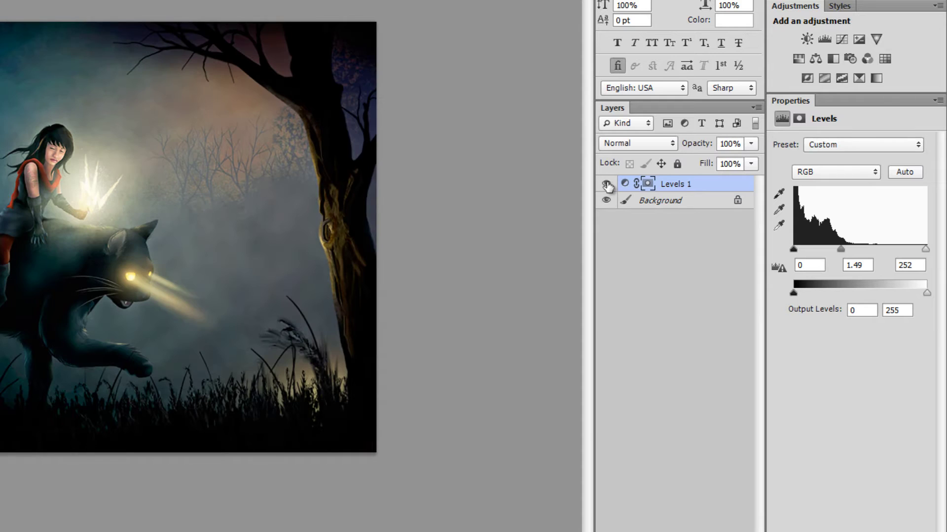
left_click(636, 183)
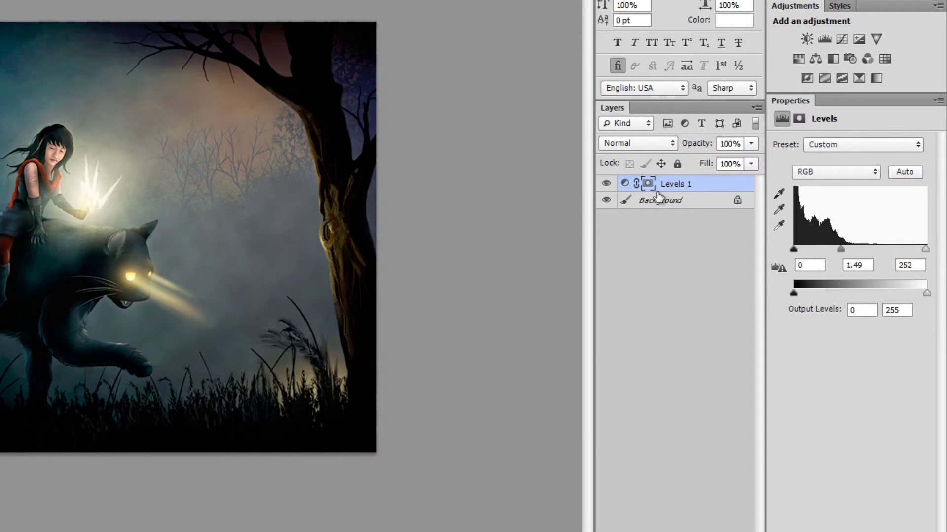
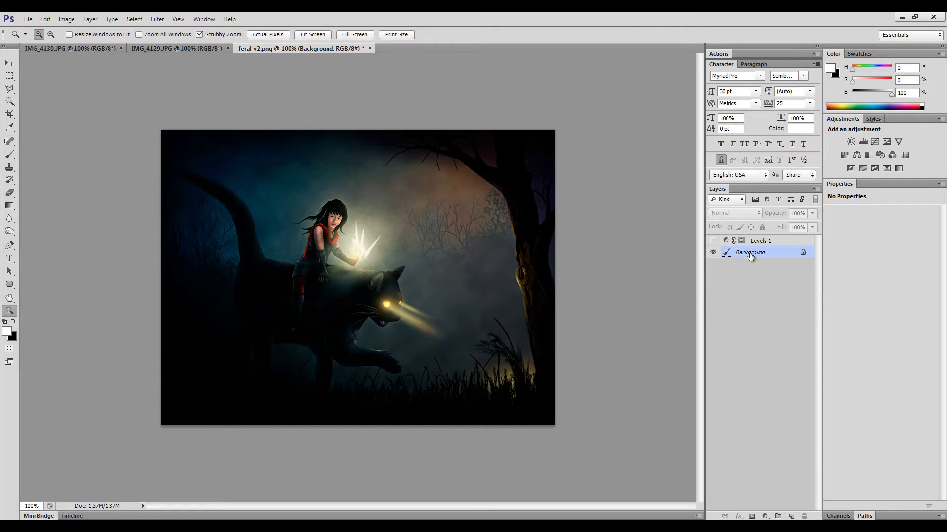
Copy the whole image from the Background layer and paste it onto a new layer
key("ctrl+a")
left_click(133, 19)
left_click(133, 20)
left_click(45, 19)
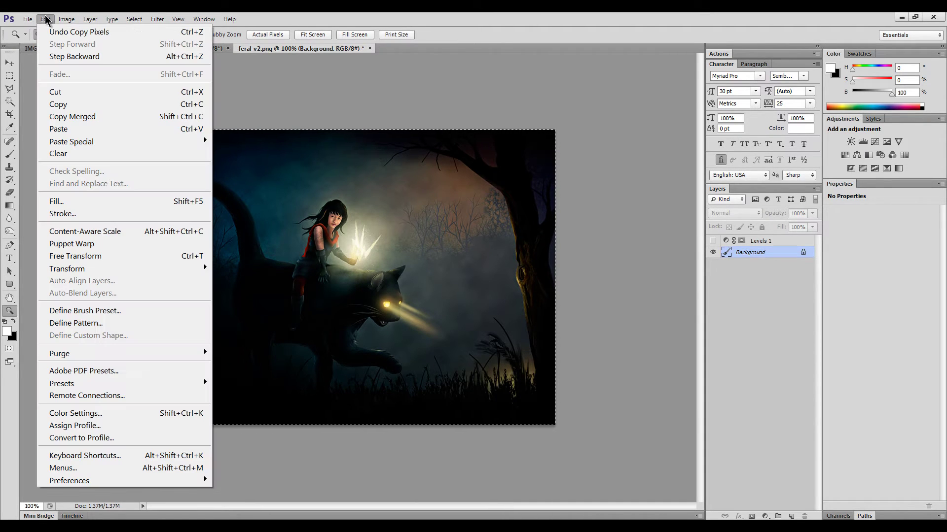
left_click(55, 108)
key("ctrl+v")
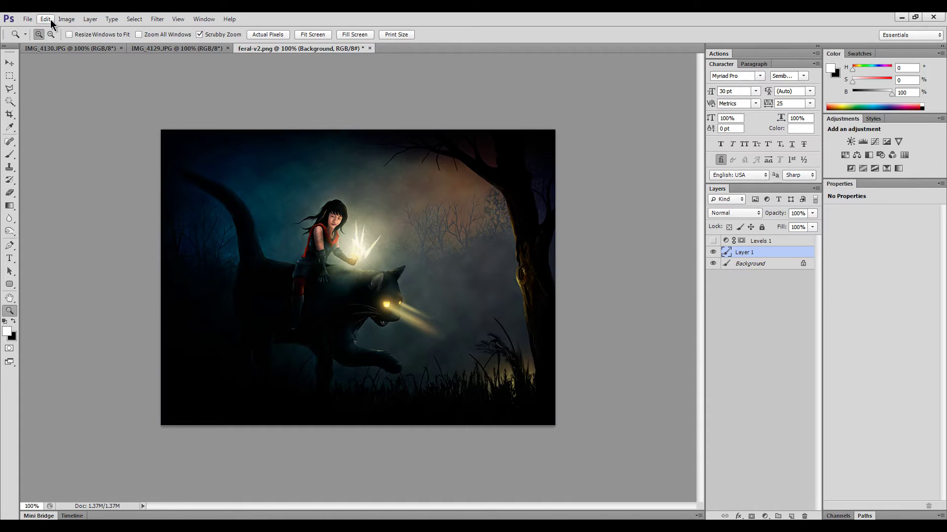
left_click(50, 19)
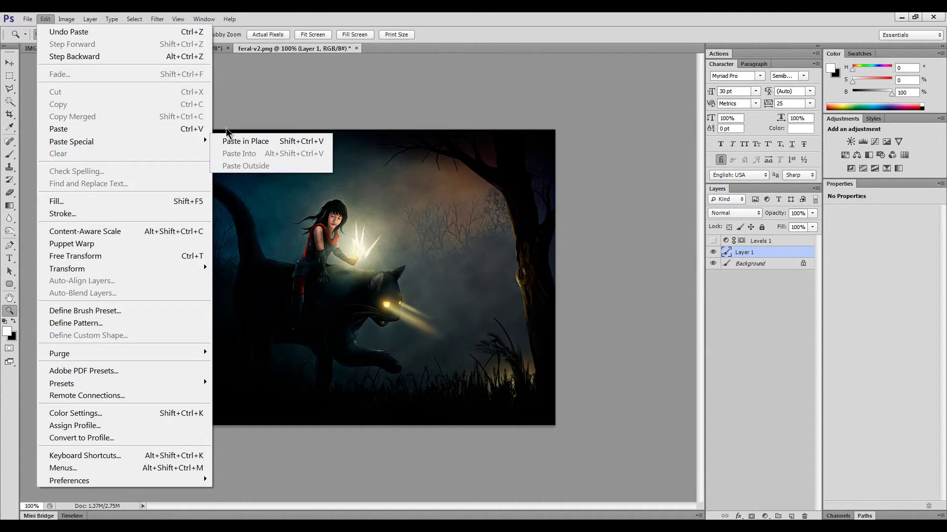
mouse_move(201, 141)
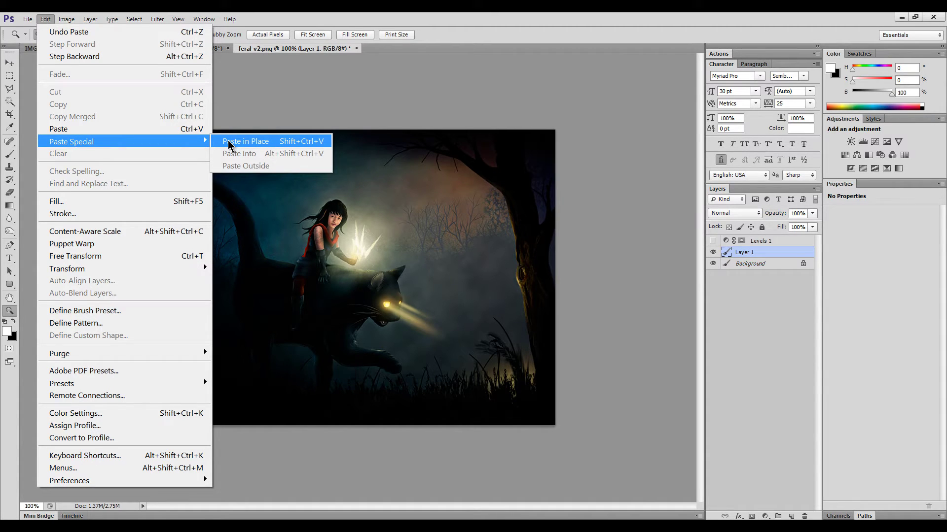
left_click(325, 20)
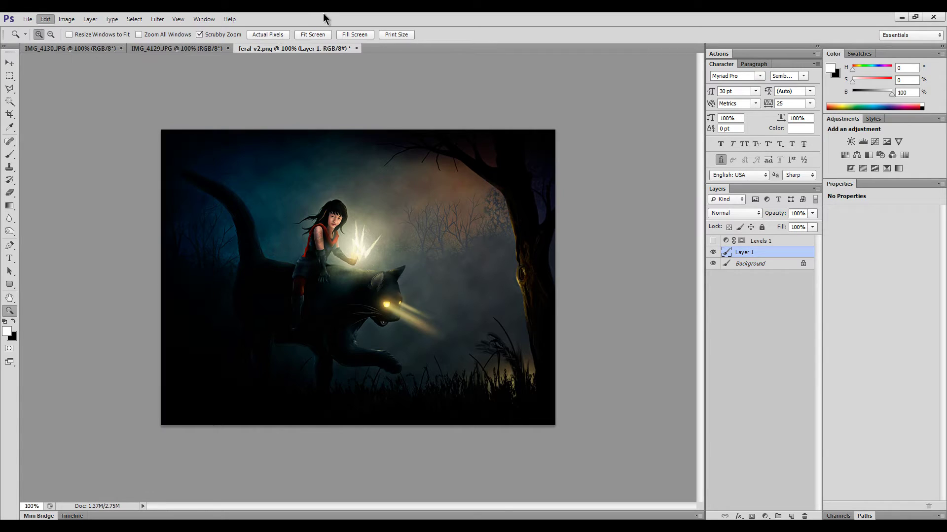
Open the Shadows/Highlights adjustment for the pasted layer with its additional options shown
left_click(67, 18)
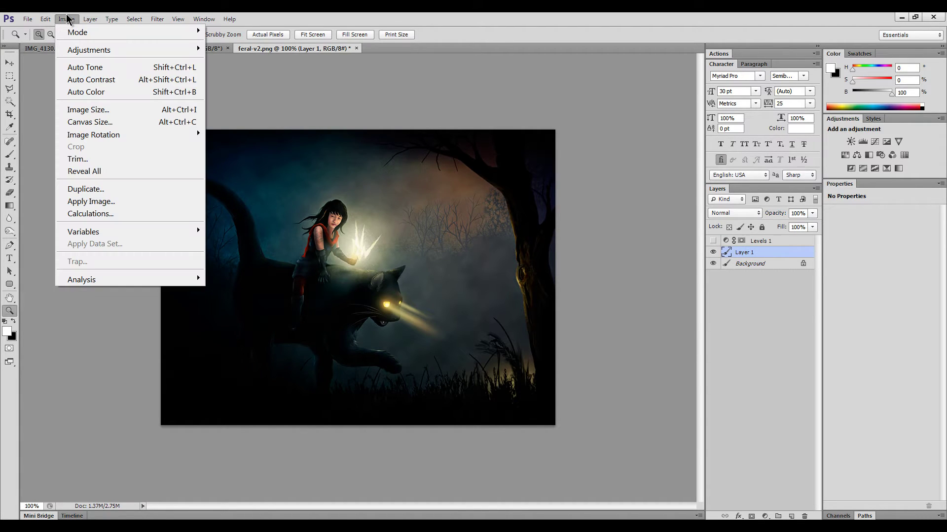
mouse_move(79, 50)
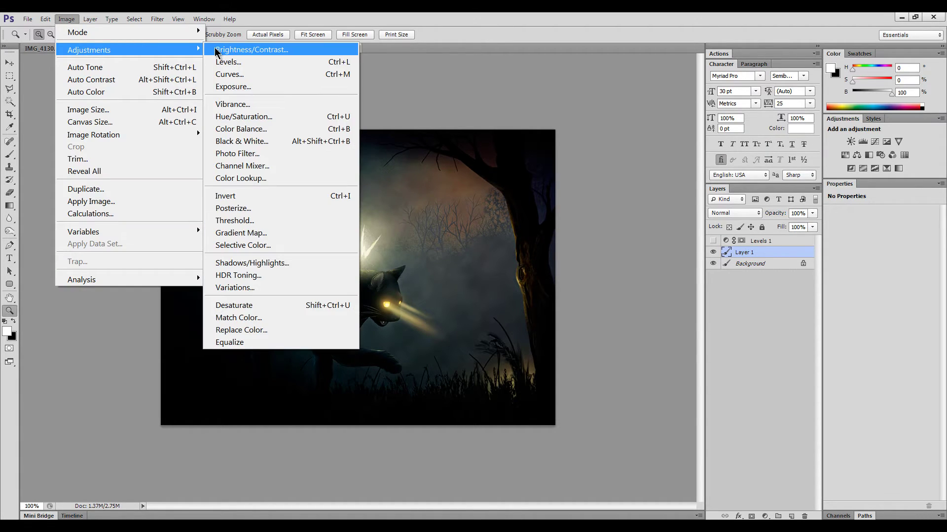
left_click(244, 266)
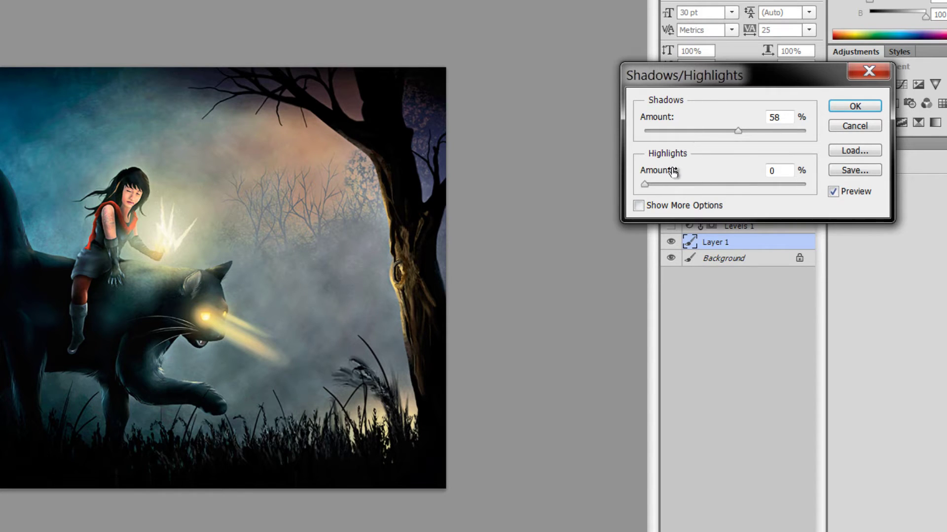
left_click(638, 205)
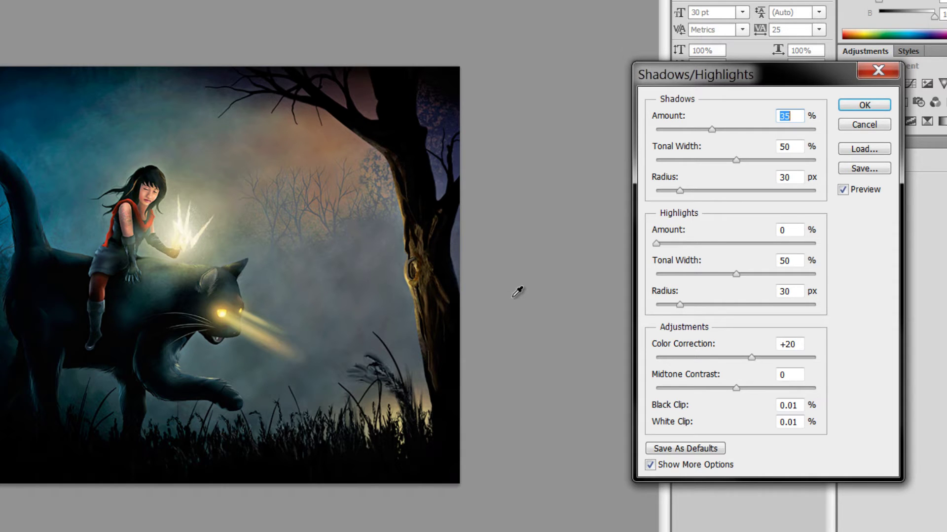
Set the shadows amount to 58%, tonal width to 57% and radius to 44 px, keeping the highlights amount at 0%
left_click_drag(710, 128, 791, 132)
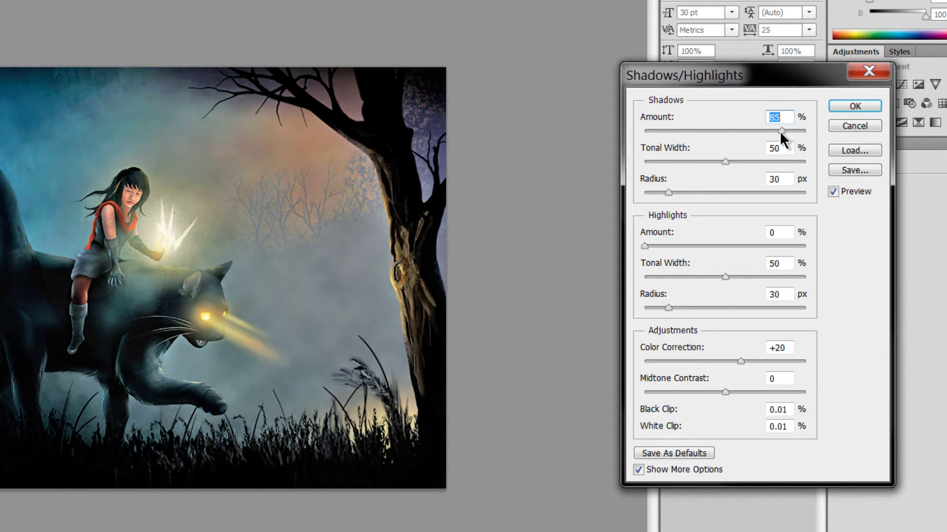
left_click_drag(763, 138, 754, 138)
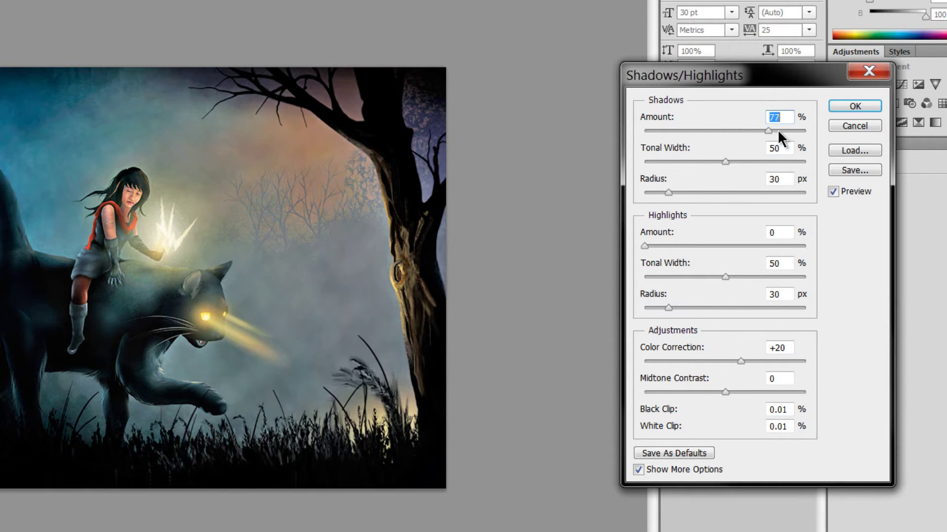
left_click_drag(777, 130, 749, 158)
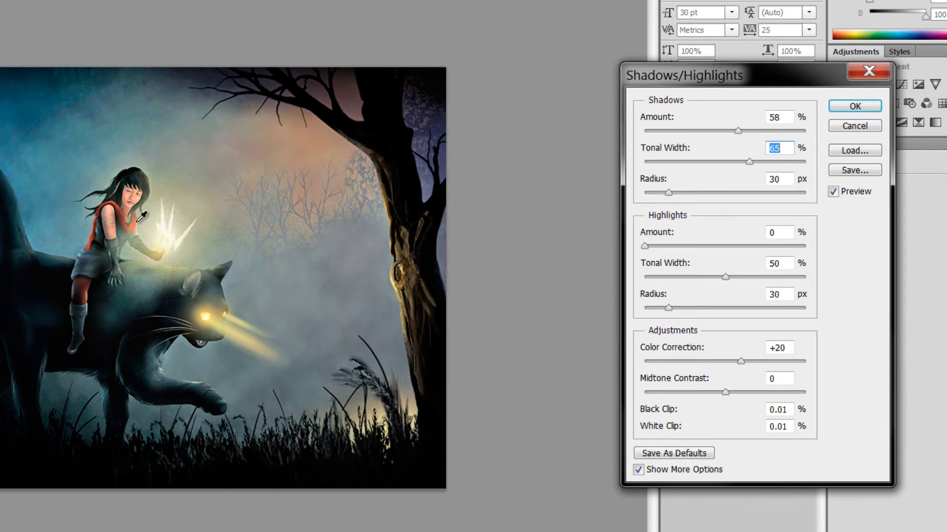
mouse_move(668, 192)
left_mouse_down()
mouse_move(640, 193)
mouse_move(697, 191)
mouse_move(677, 194)
left_mouse_up()
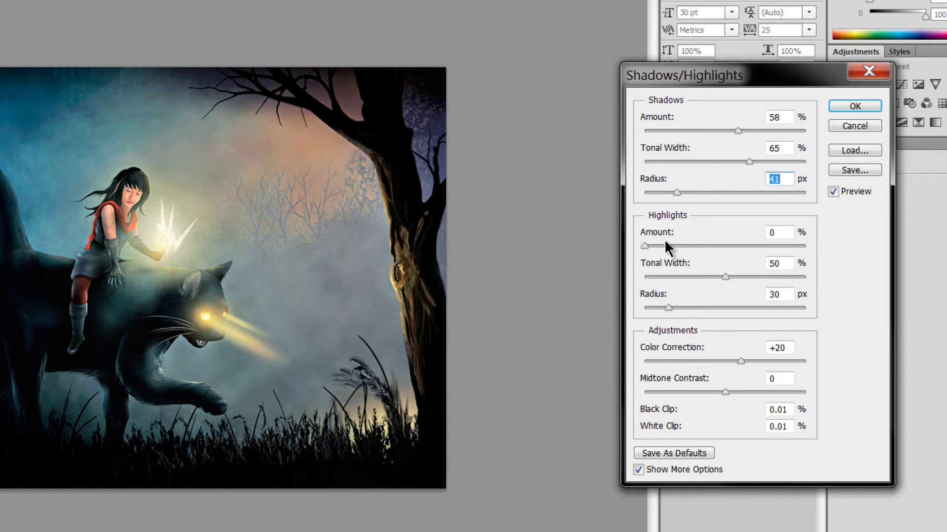
mouse_move(645, 246)
left_mouse_down()
mouse_move(795, 239)
mouse_move(633, 240)
left_mouse_up()
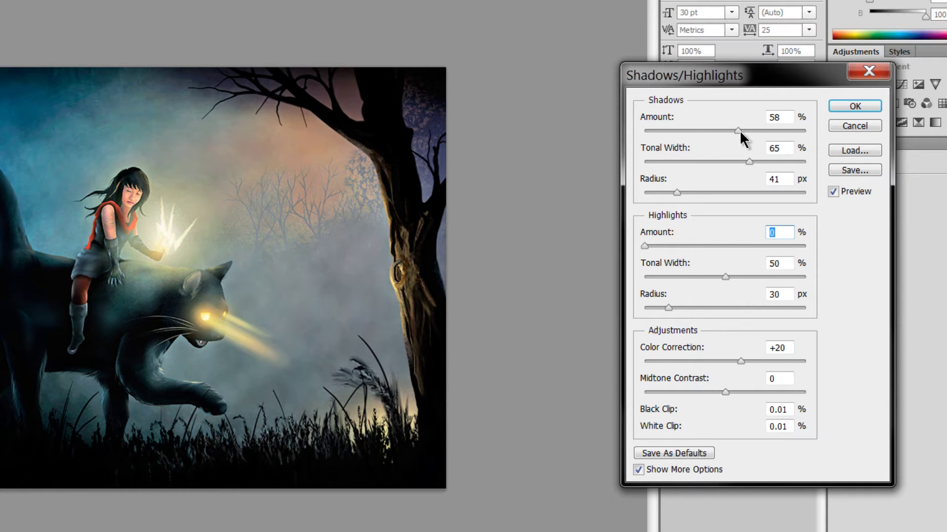
mouse_move(748, 162)
left_mouse_down()
mouse_move(715, 159)
mouse_move(736, 163)
left_mouse_up()
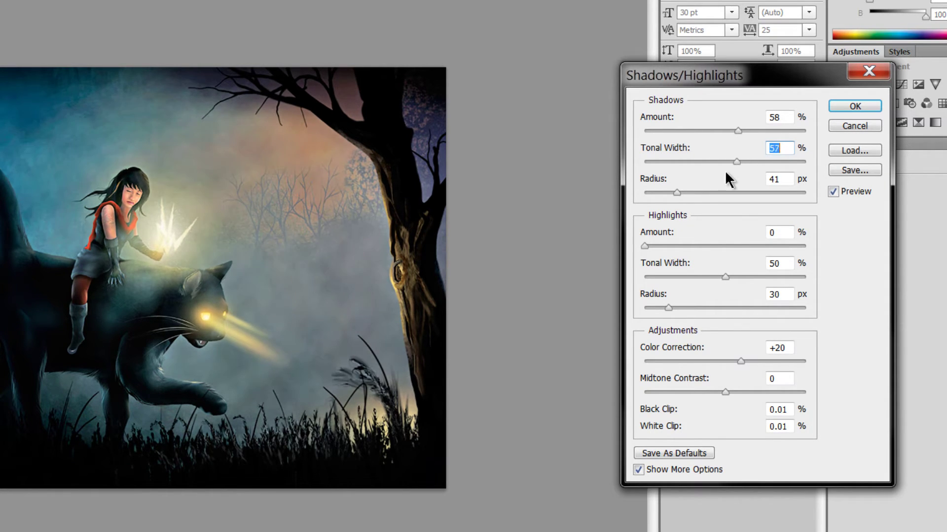
mouse_move(677, 190)
left_mouse_down()
mouse_move(699, 189)
mouse_move(679, 191)
left_mouse_up()
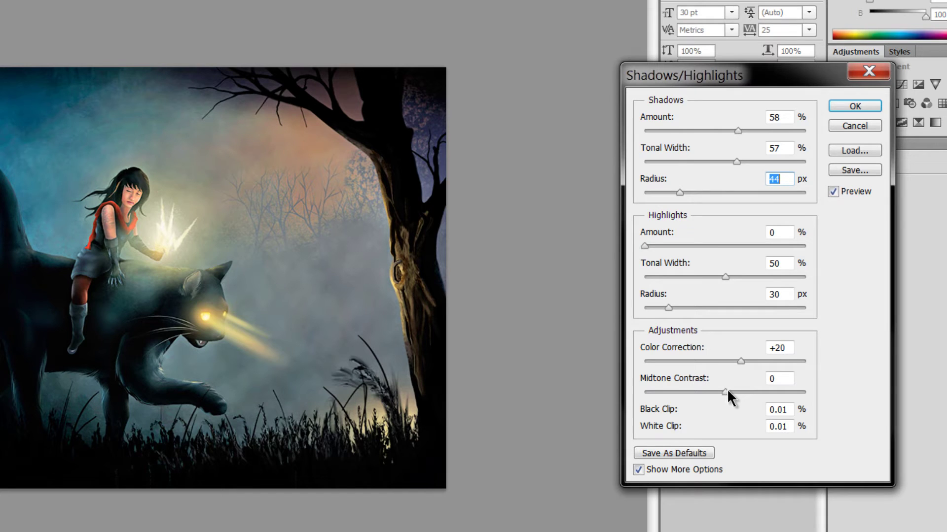
Set the midtone contrast to +36 and apply the Shadows/Highlights adjustment to the pasted layer
left_click_drag(727, 389, 820, 387)
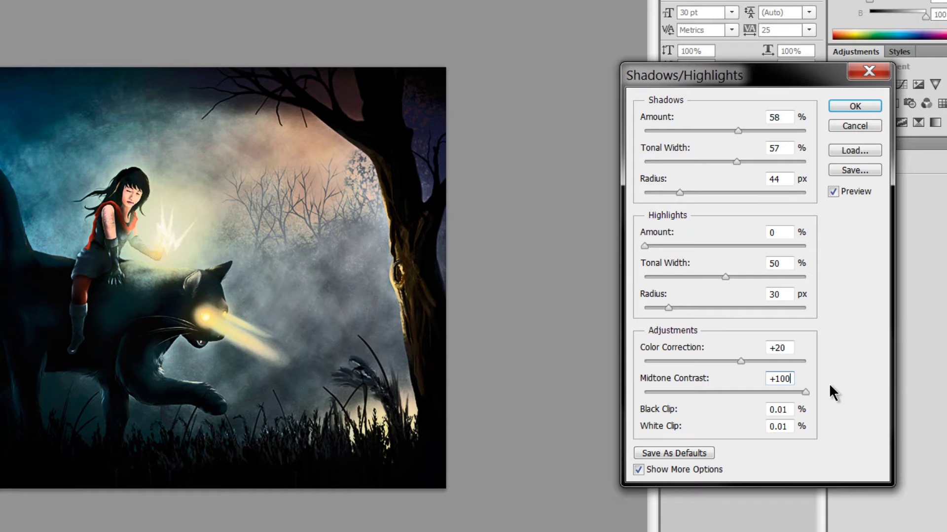
left_click_drag(805, 392, 765, 394)
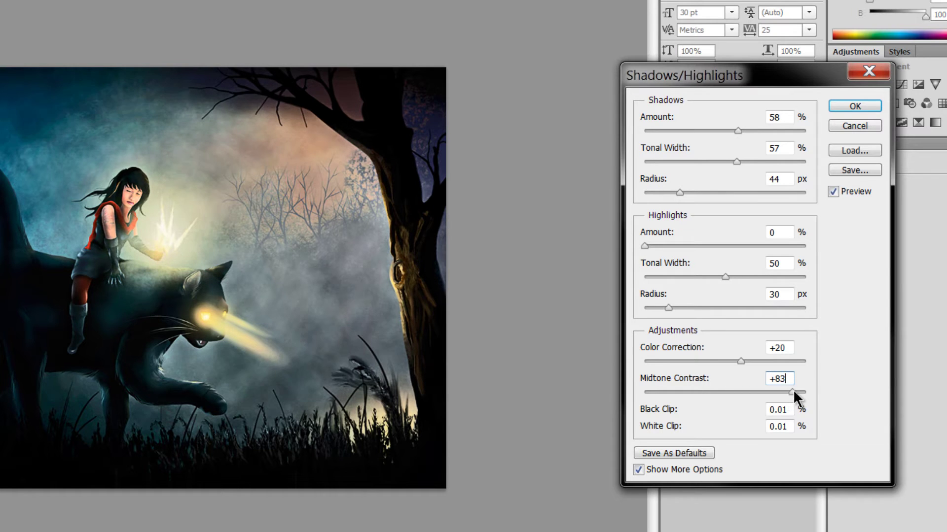
left_click_drag(792, 390, 753, 388)
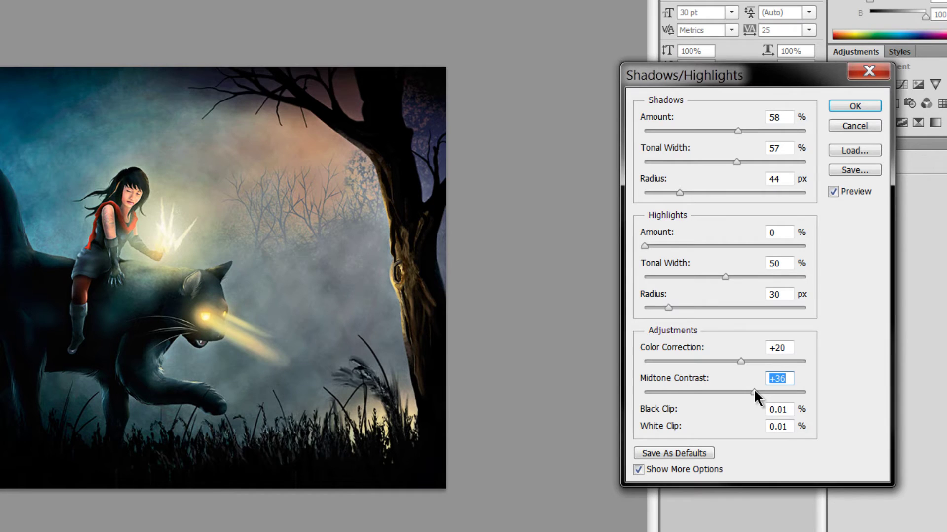
left_click(865, 105)
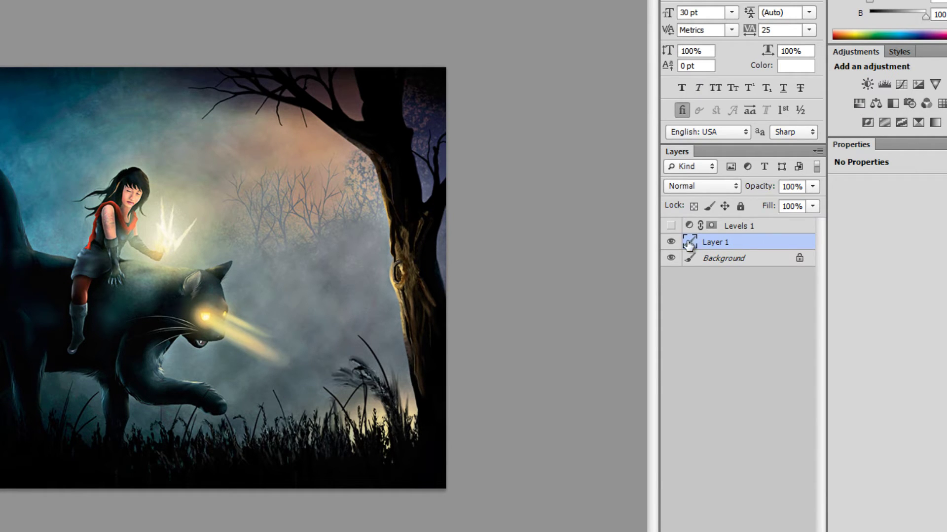
Rename the layer holding the Shadows/Highlights adjustment as shadows/hl
double_click(713, 242)
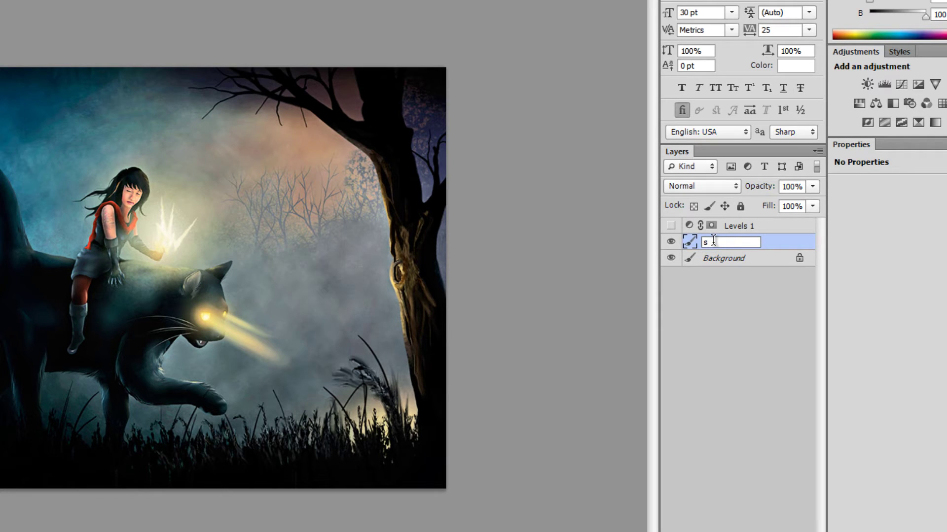
type("hadows/hl")
key("Return")
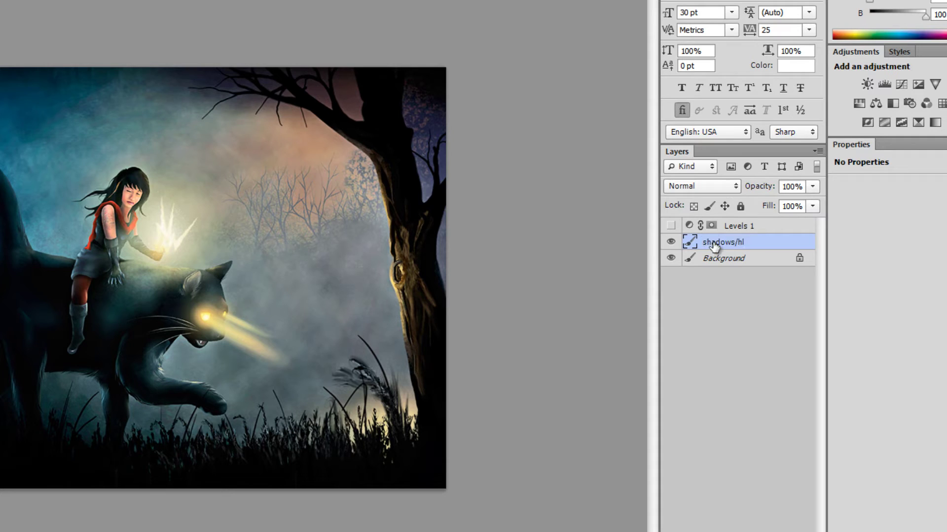
Compare the illustration with and without the shadows/hl layer
left_click(671, 242)
left_click(671, 242)
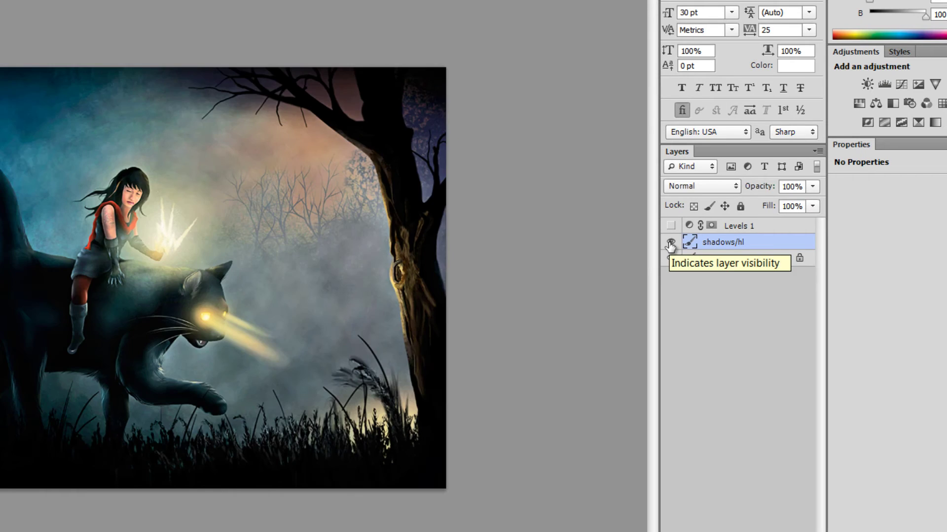
left_click(670, 242)
left_click(670, 242)
left_click(671, 242)
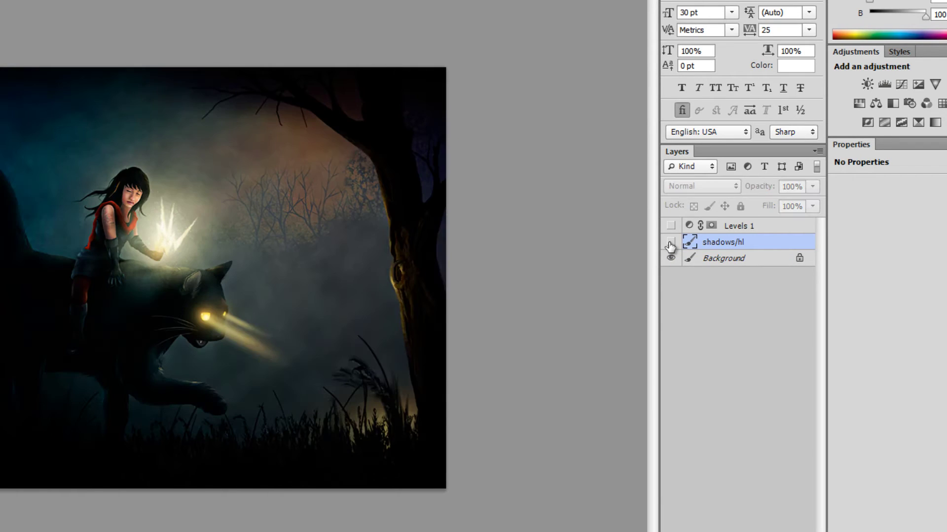
left_click(670, 243)
left_click(670, 243)
left_click(671, 242)
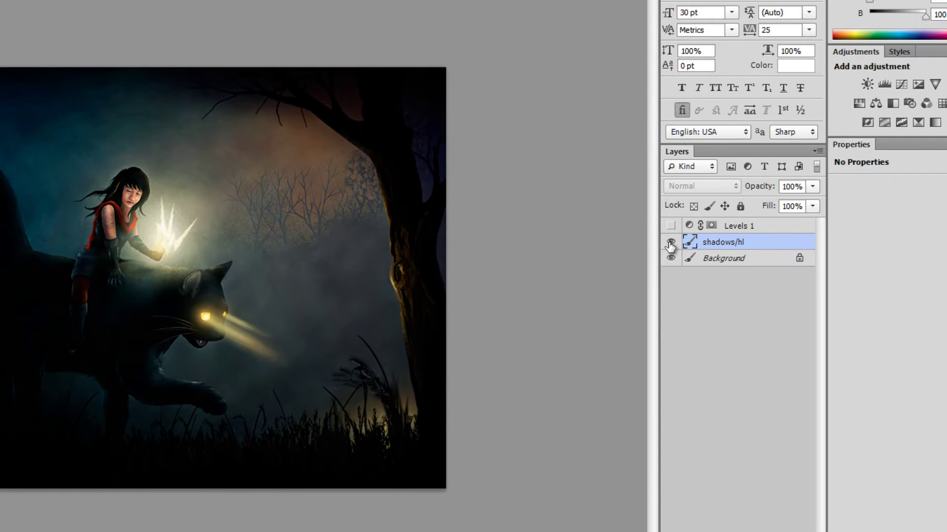
left_click(670, 243)
left_click(670, 243)
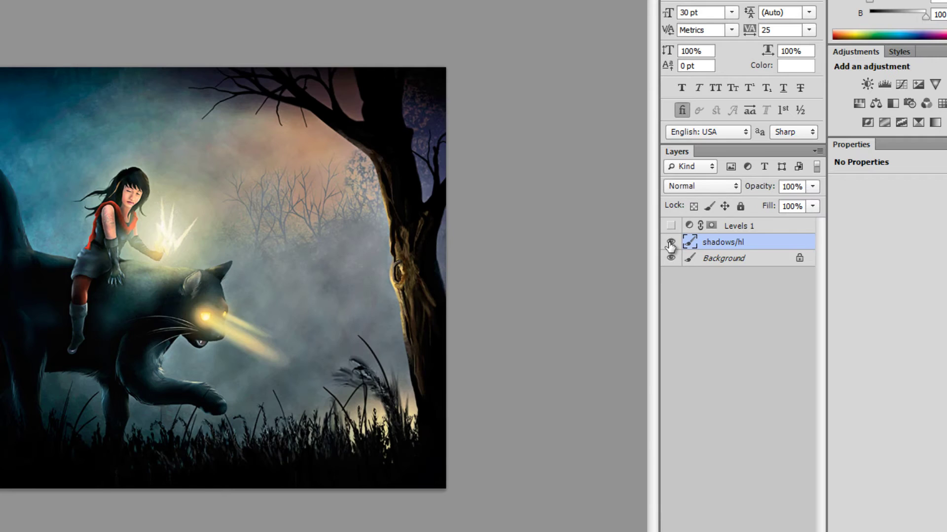
Set the shadows/hl layer's opacity to 60% and compare the image with and without the layer
left_click(812, 187)
mouse_move(799, 200)
left_mouse_down()
mouse_move(764, 208)
mouse_move(786, 202)
left_mouse_up()
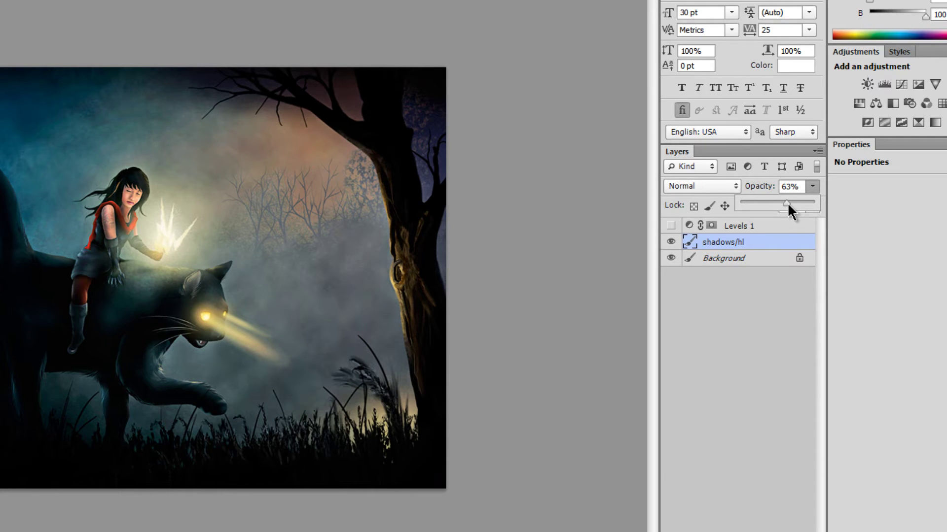
mouse_move(796, 202)
left_mouse_down()
mouse_move(809, 201)
mouse_move(795, 208)
left_mouse_up()
left_click_drag(787, 207, 784, 209)
left_click(671, 242)
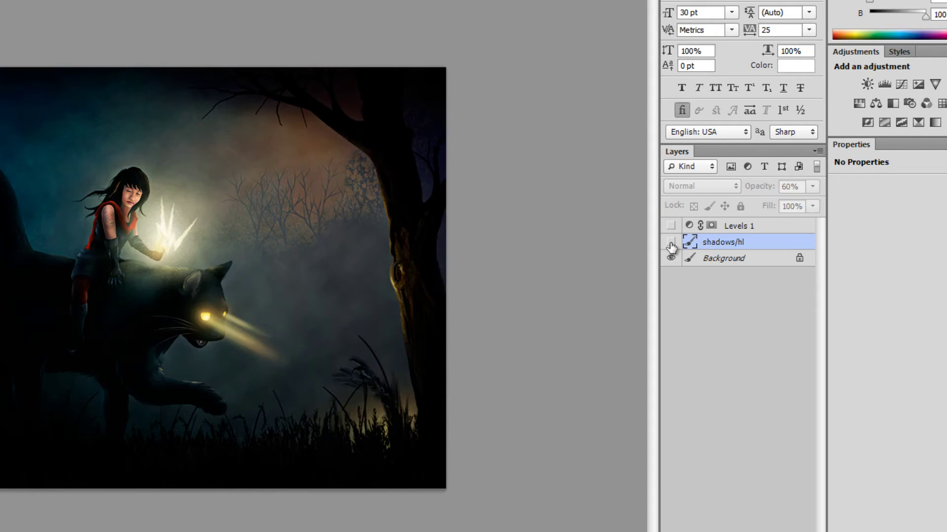
left_click(670, 242)
left_click(671, 242)
left_click(671, 242)
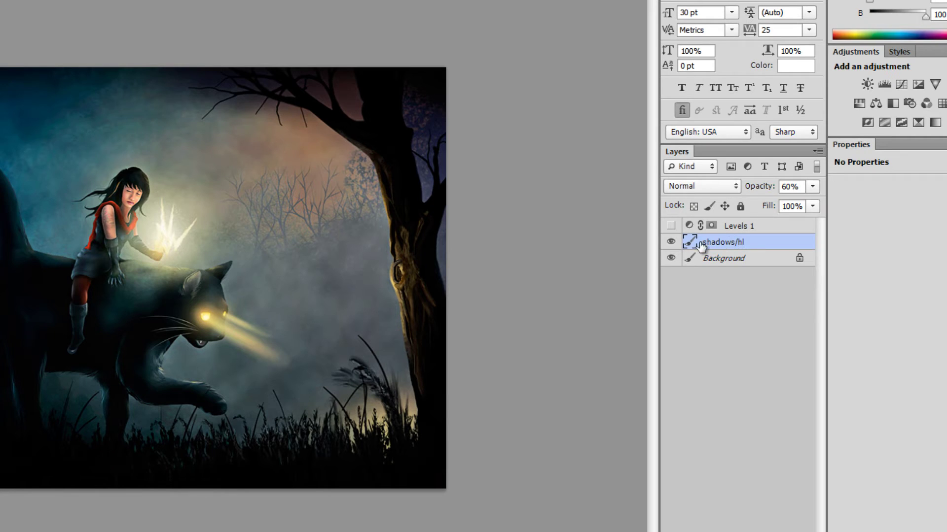
Show the Levels 1 layer with its midtone input set to 1.19, and compare the image with and without it
left_click(733, 227)
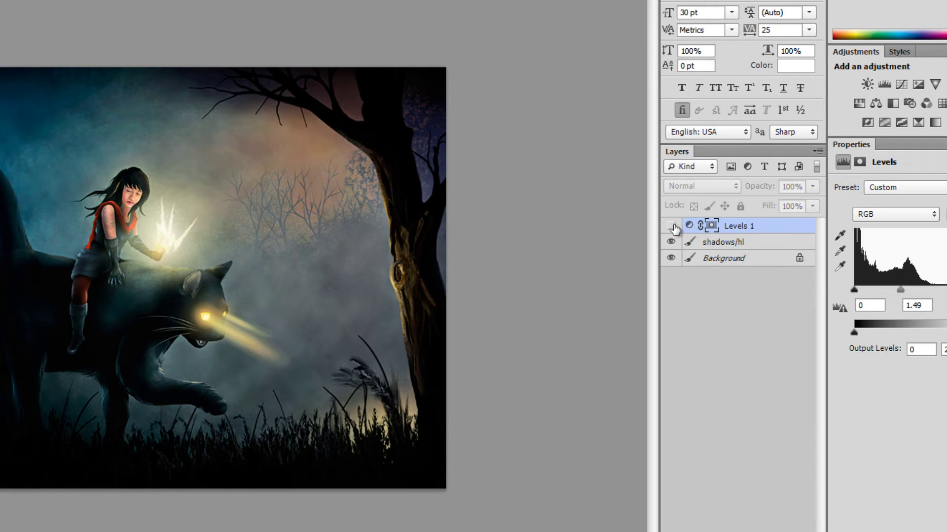
left_click(672, 227)
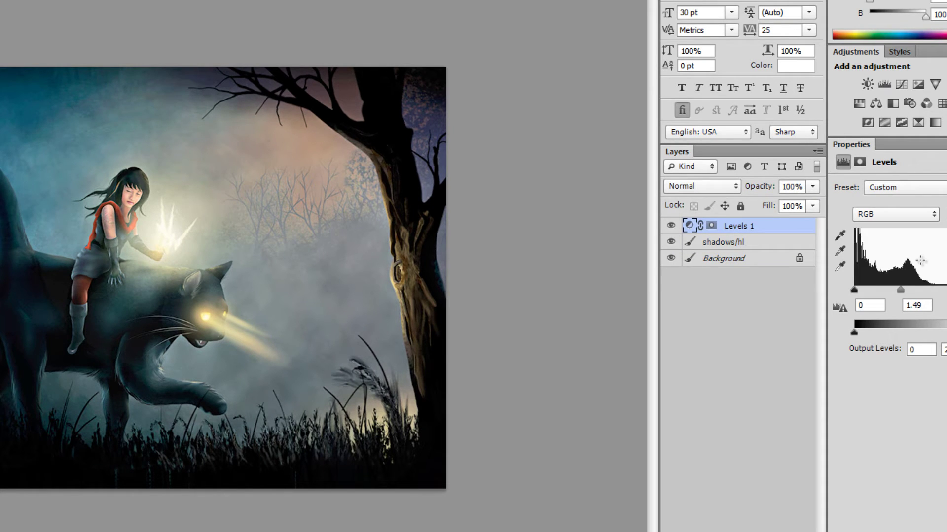
mouse_move(901, 291)
left_mouse_down()
mouse_move(892, 294)
mouse_move(909, 295)
left_mouse_up()
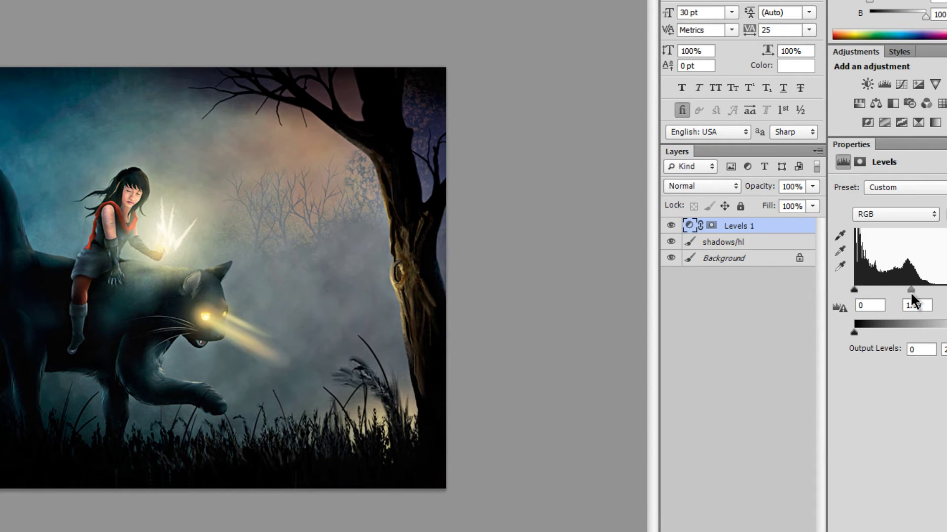
left_click(671, 226)
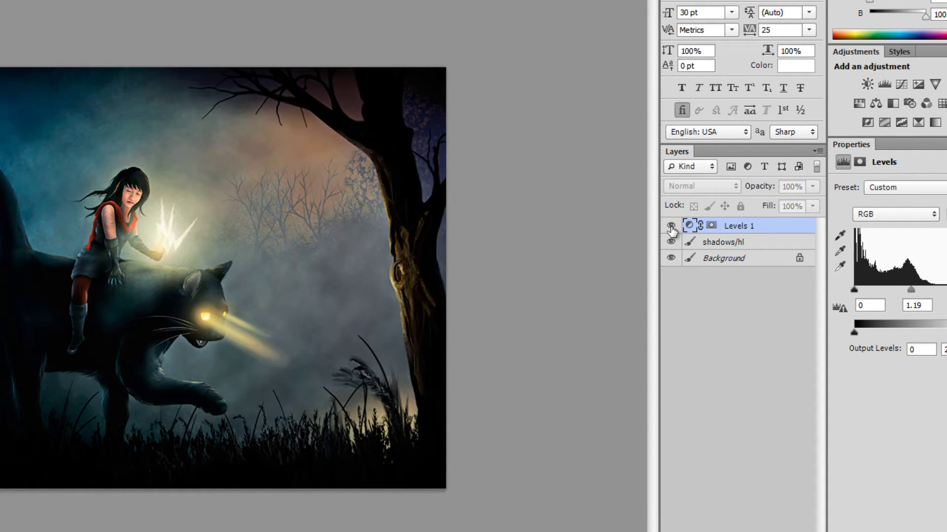
left_click(671, 226)
left_click(670, 226)
left_click(671, 226)
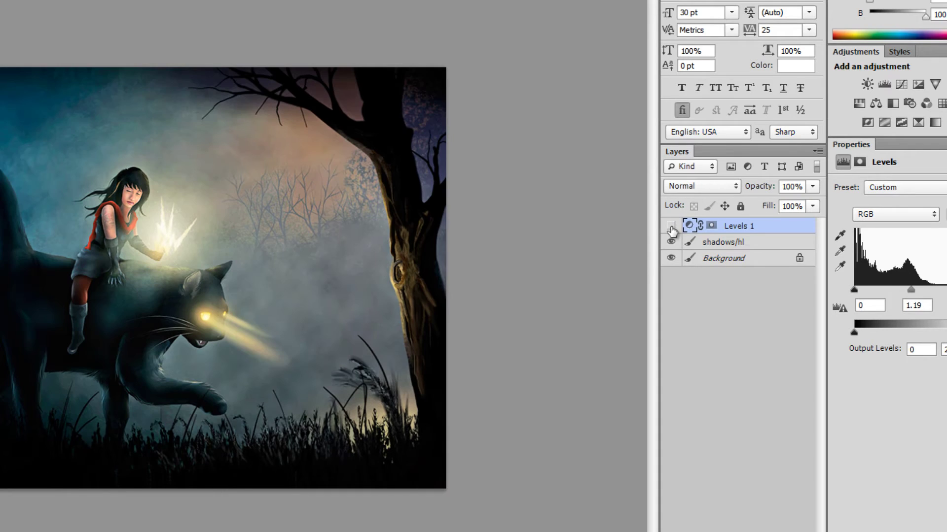
left_click(670, 226)
left_click(671, 226)
Group the Levels 1 and shadows/hl layers and compare the illustration with the group hidden and shown
left_click(746, 242, "shift")
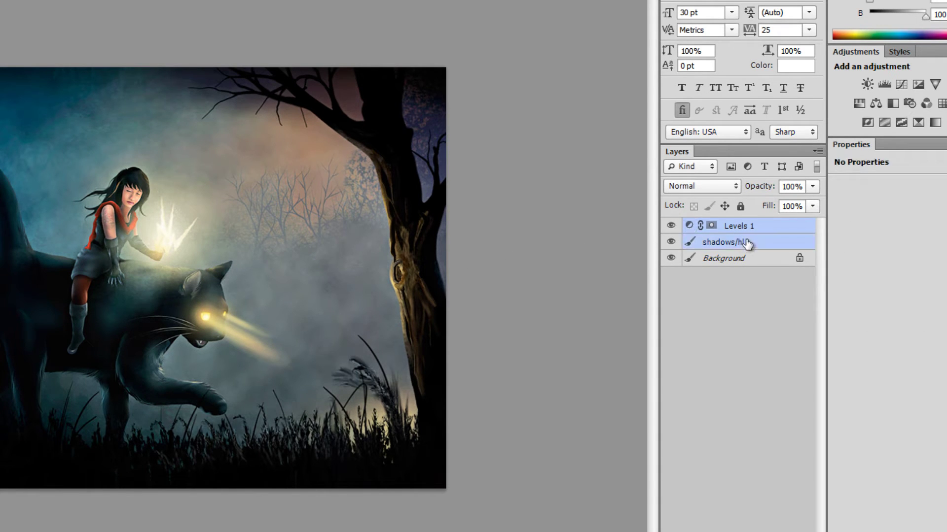
key("ctrl+g")
left_click(671, 226)
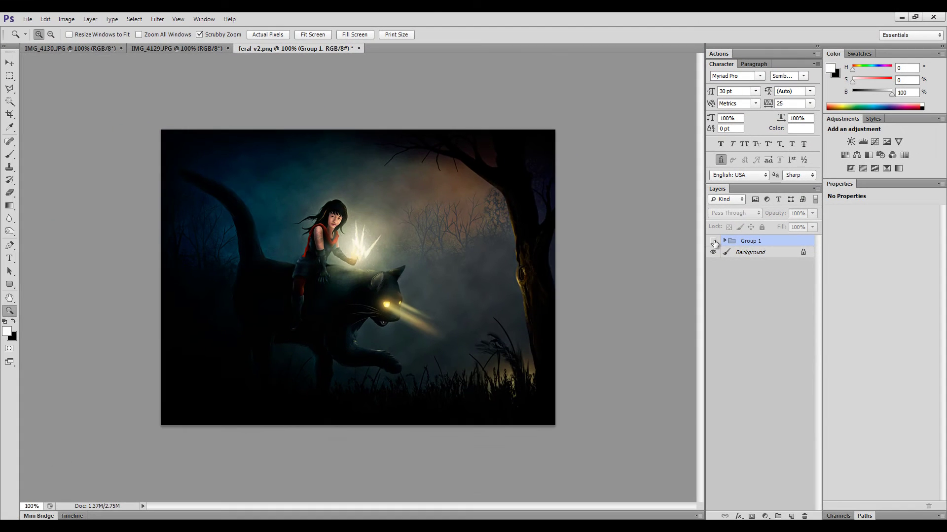
left_click(408, 292)
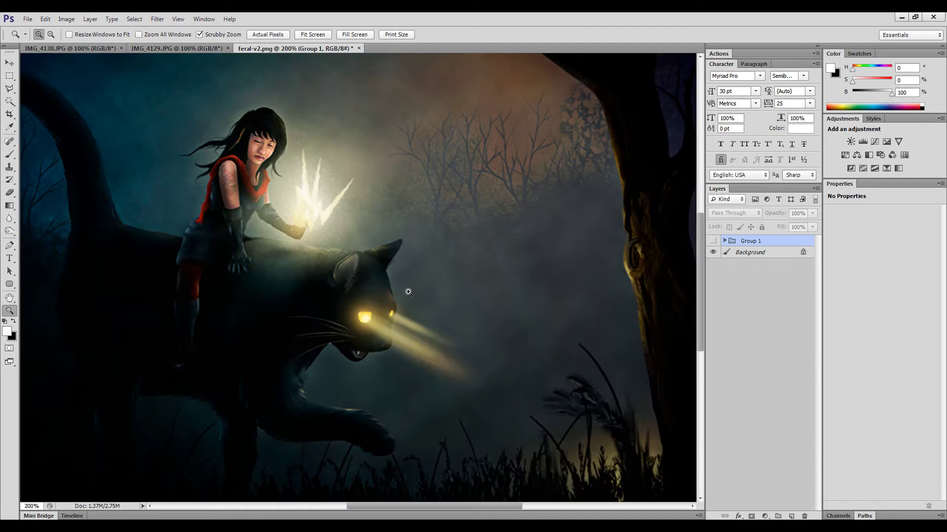
left_click(408, 292, "alt")
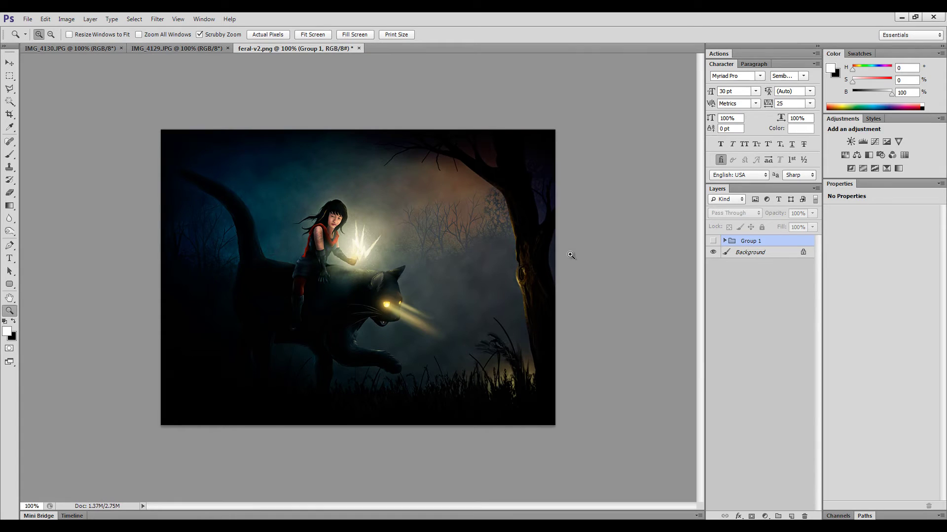
left_click(713, 240)
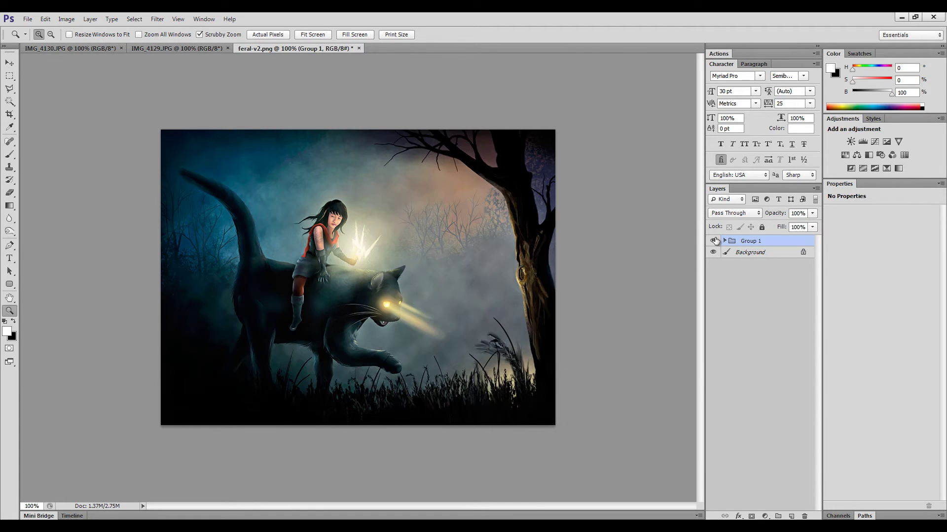
View the photos IMG_4129.JPG and IMG_4130.JPG side by side in floating windows at 50% zoom
left_click(199, 50)
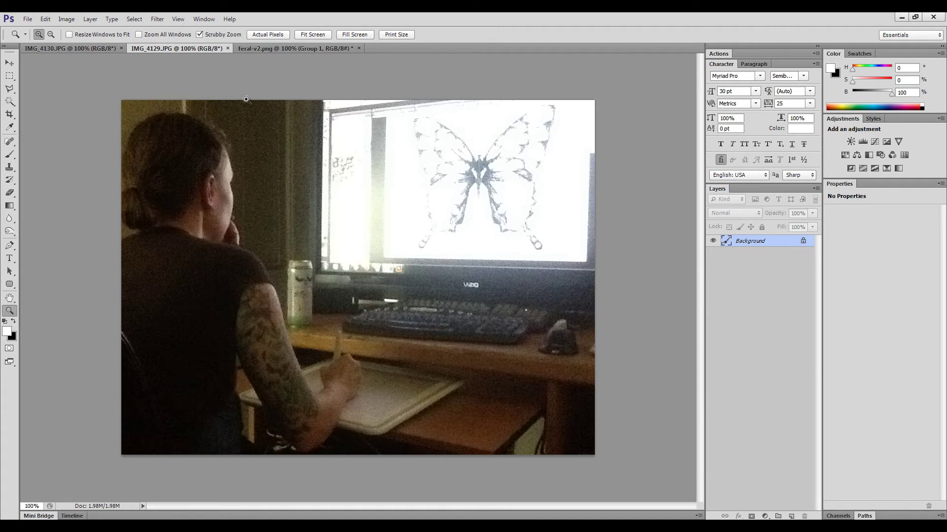
left_click_drag(129, 50, 338, 47)
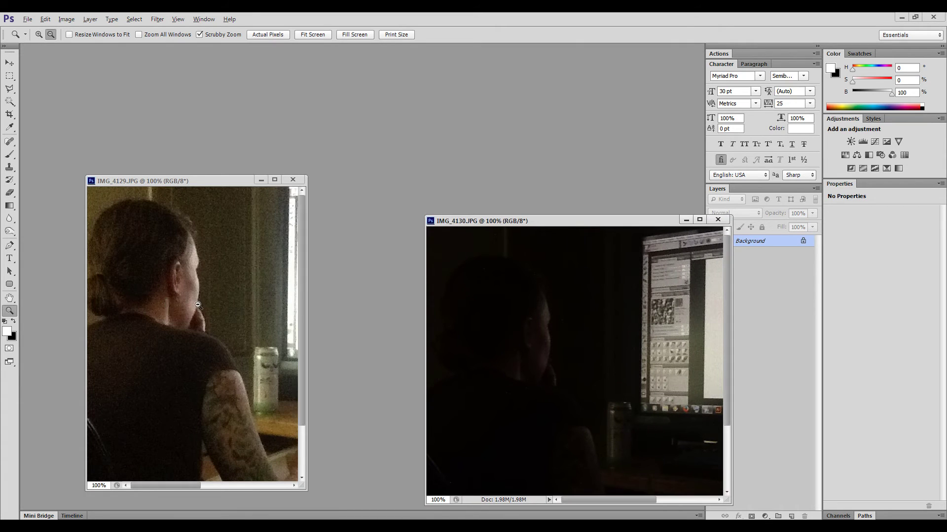
left_click(165, 299, "alt")
left_click(199, 306, "alt")
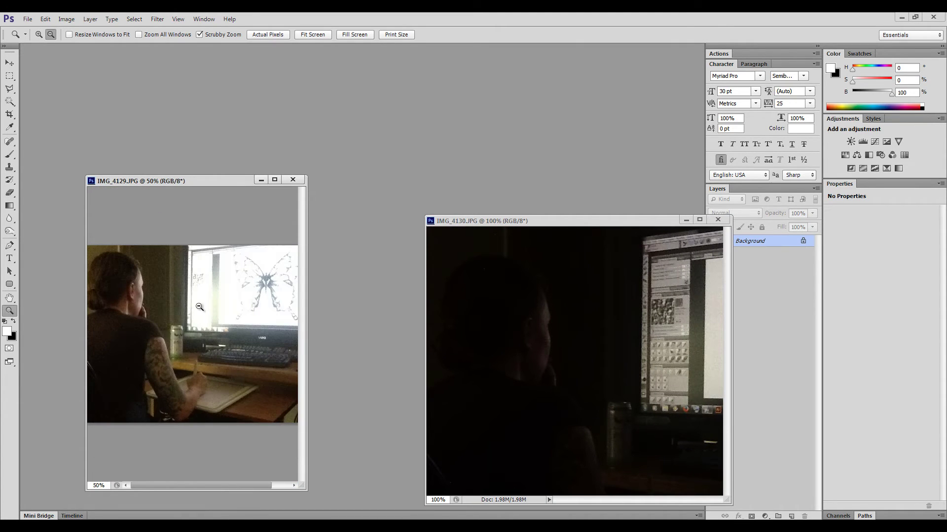
left_click(578, 336, "alt")
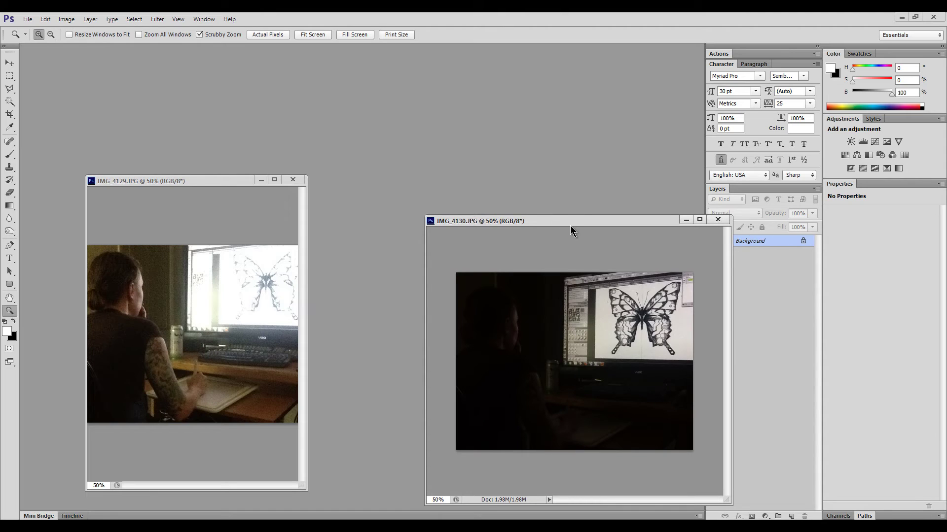
left_click_drag(570, 226, 459, 188)
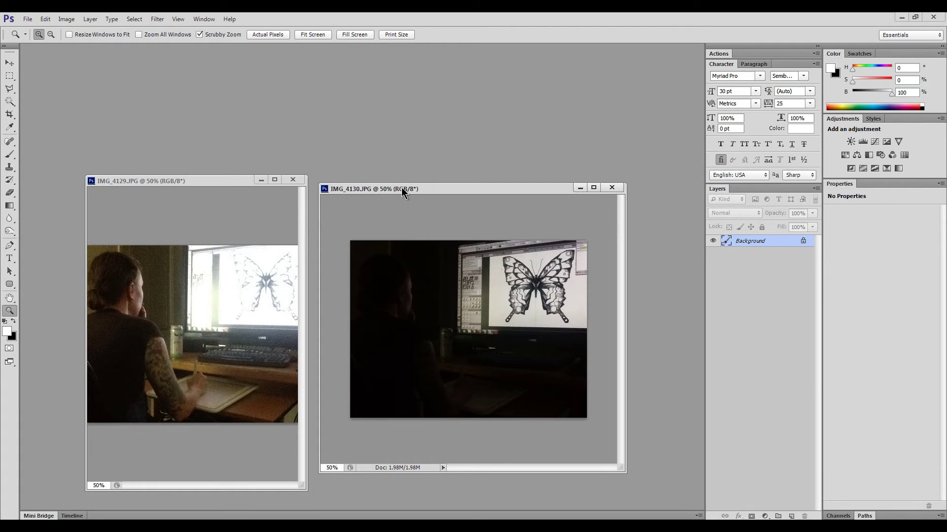
Dock both floating photos back as tabbed documents and bring IMG_4130.JPG to the front
left_click_drag(496, 188, 466, 49)
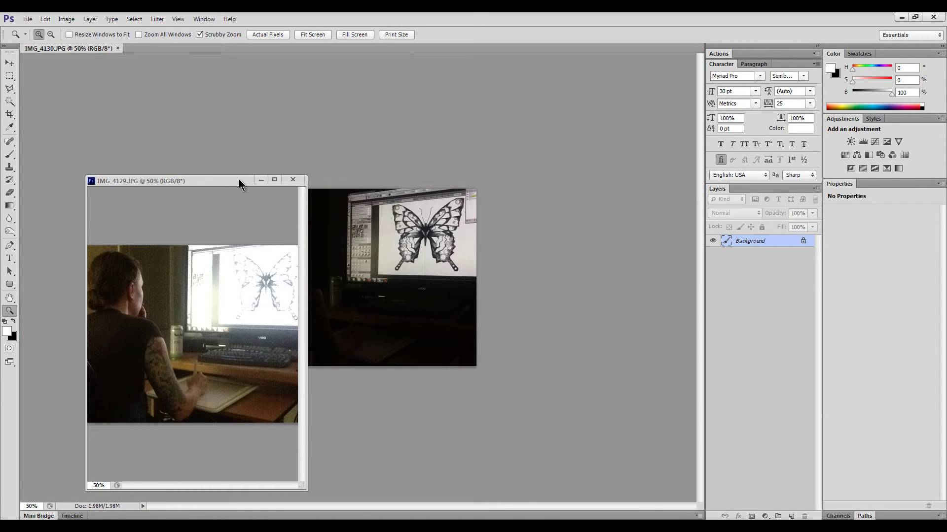
left_click_drag(239, 181, 288, 52)
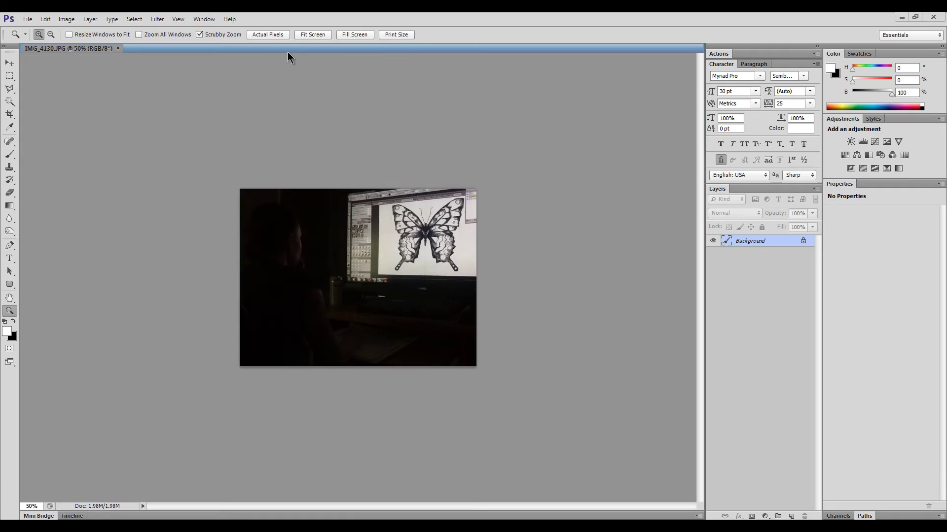
left_click(103, 46)
Brighten IMG_4130.JPG with a Levels adjustment layer, using the automatic correction and a midtone input of 3.91
left_click(392, 274)
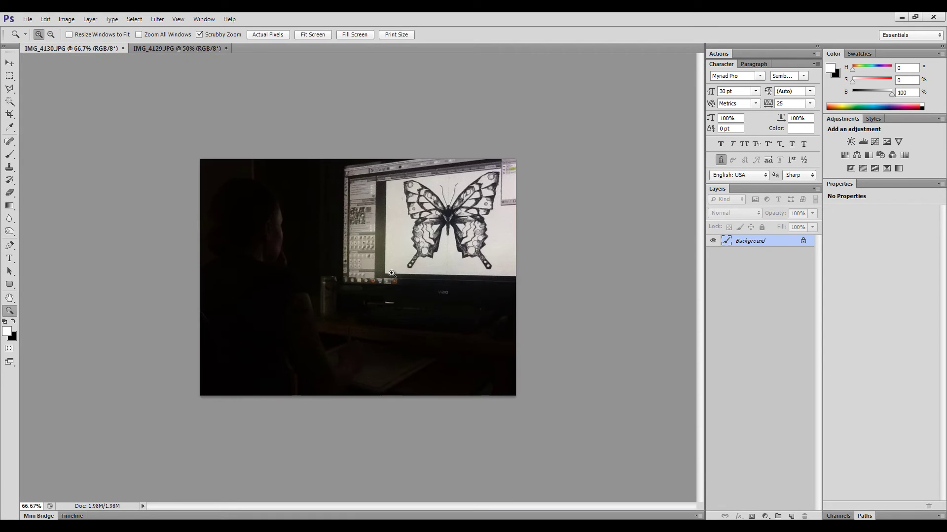
left_click(765, 517)
left_click(780, 334)
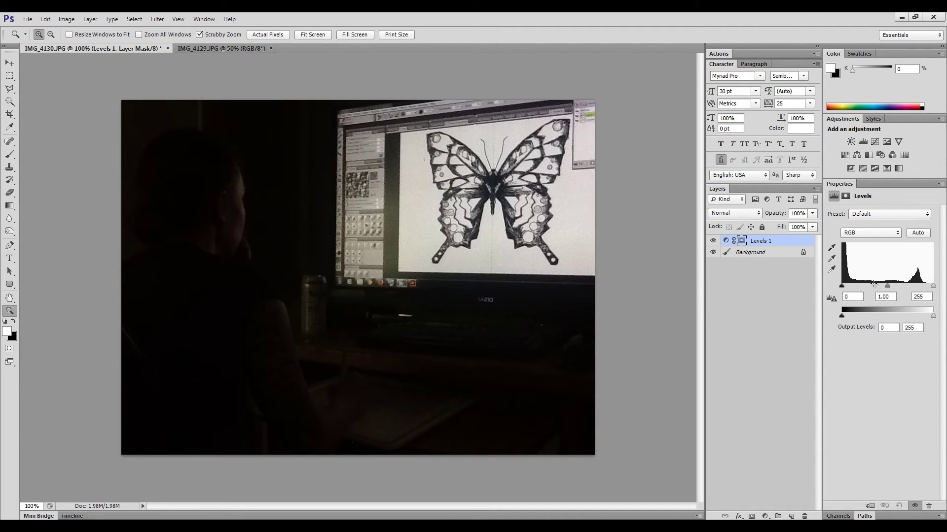
left_click(917, 233)
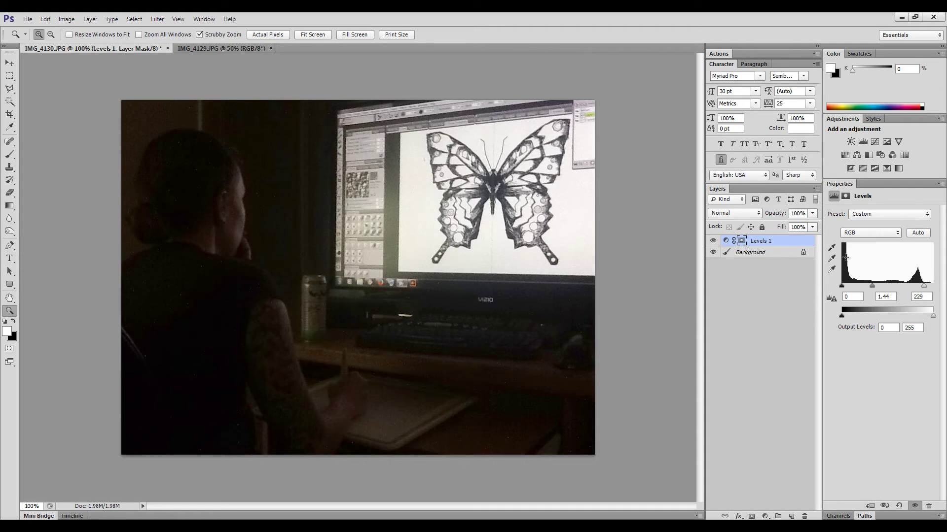
left_click_drag(872, 290, 847, 290)
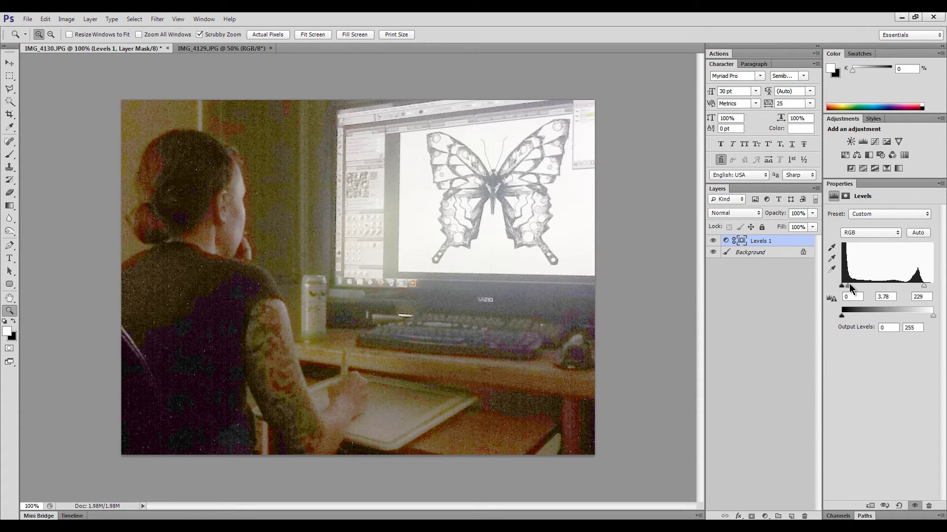
left_click_drag(850, 284, 841, 286)
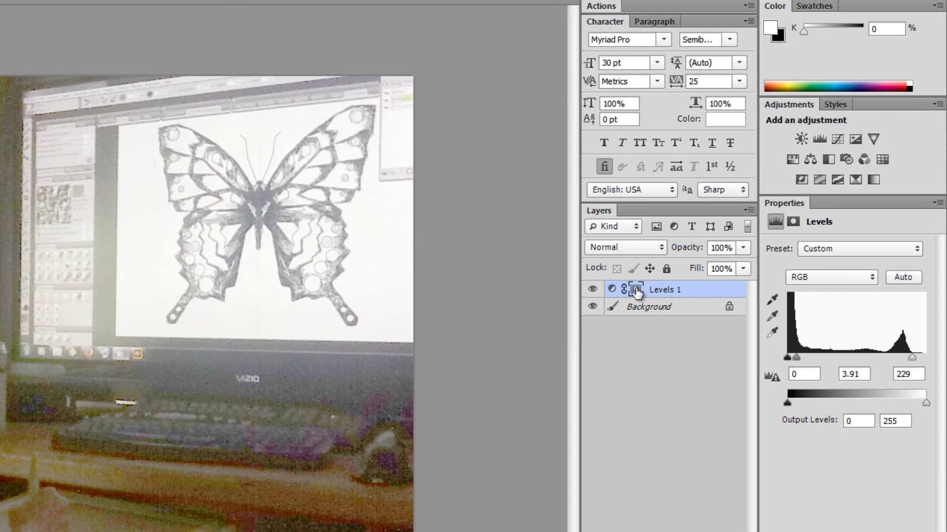
Paint with a large black brush on the Levels 1 layer mask over the monitor, and hide the layer for comparison
left_click(636, 291)
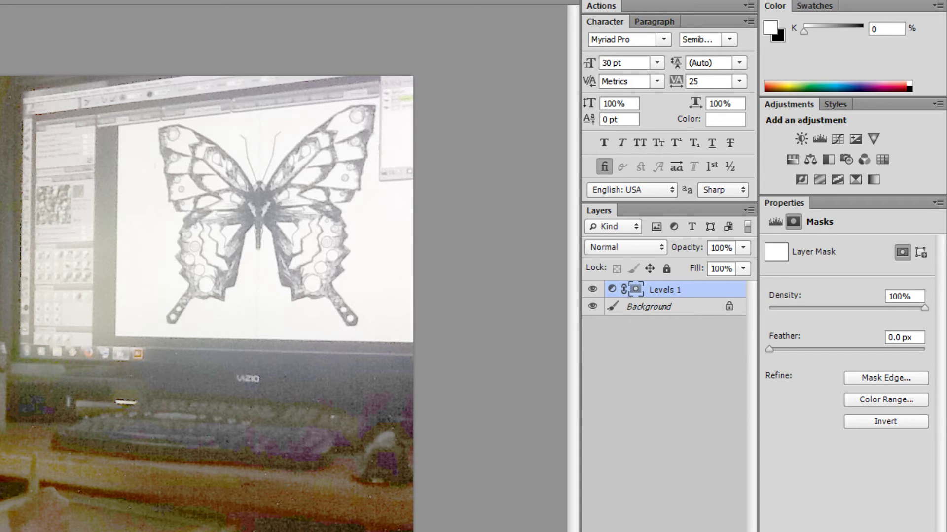
key("b")
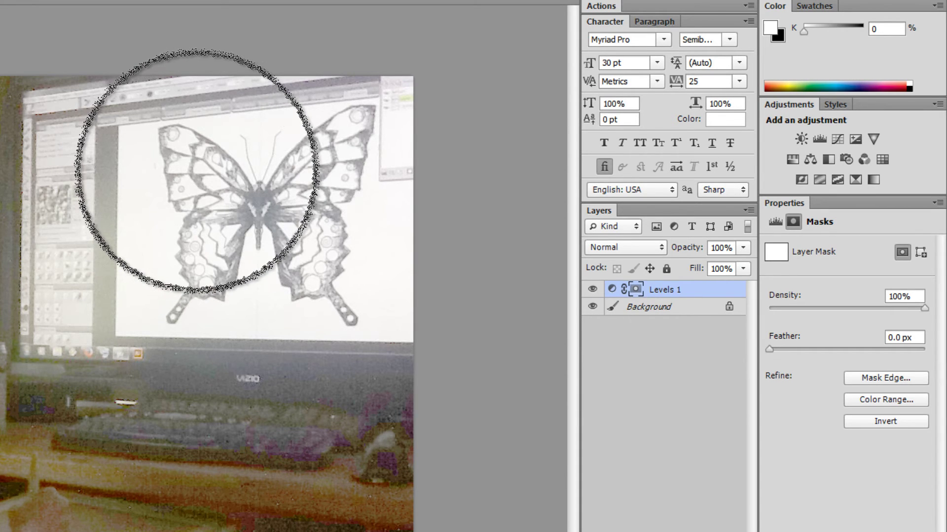
key("x")
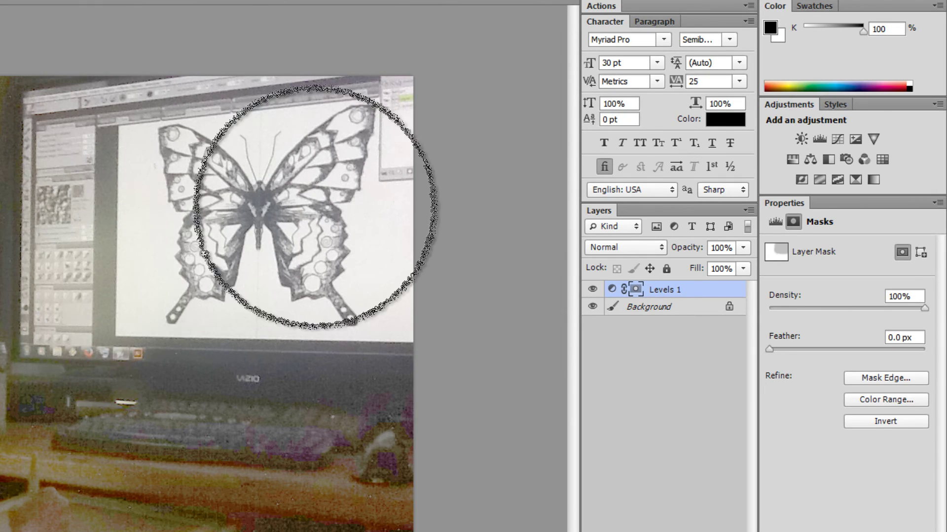
left_click(593, 290)
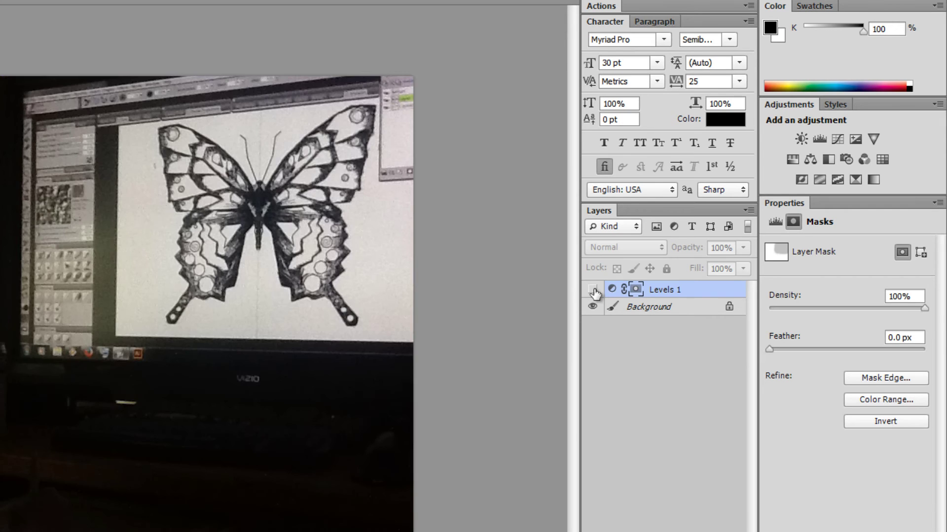
Toggle the Levels 1 layer's visibility to compare the brightened photo with the original, leaving the layer shown
left_click(593, 290)
left_click(593, 290)
left_click(593, 290)
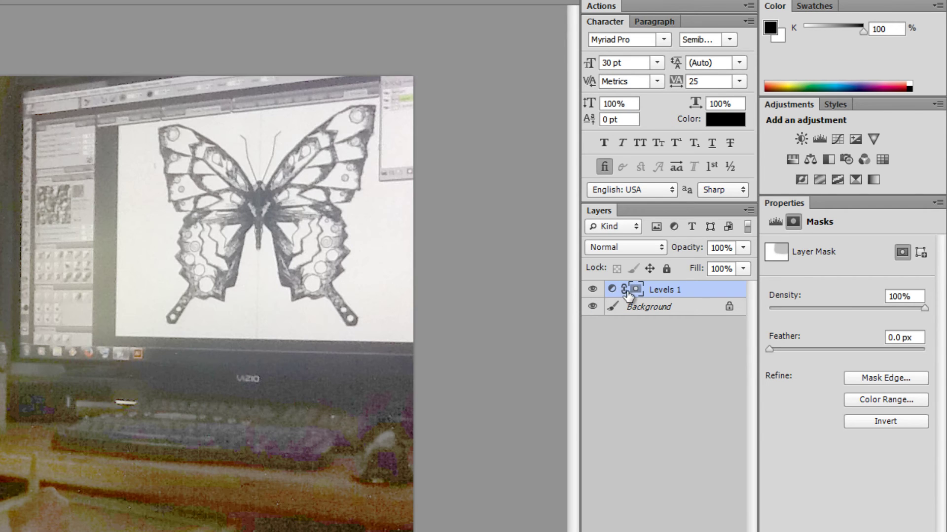
left_click(592, 289)
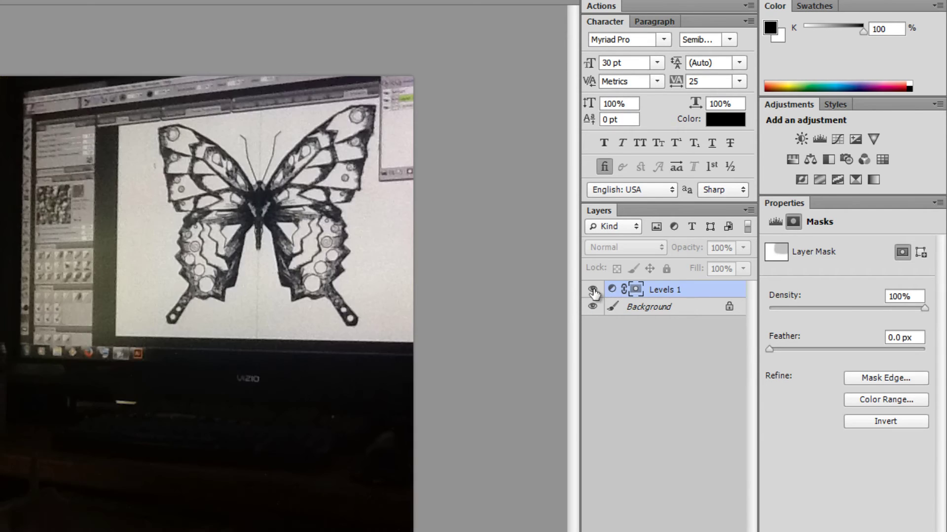
left_click(592, 289)
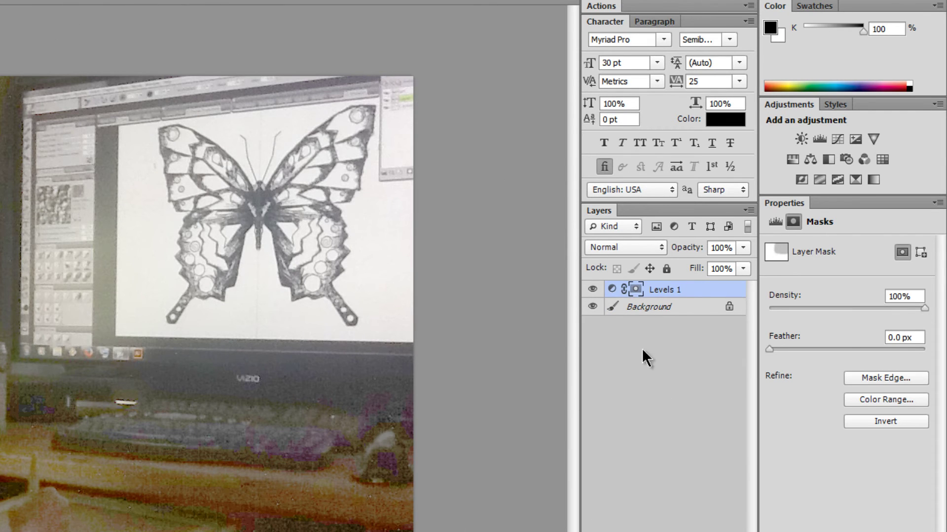
Disable the Levels 1 layer mask to view the unmasked adjustment, and re-enable the mask
left_click(640, 289)
right_click(636, 290)
left_click(696, 299)
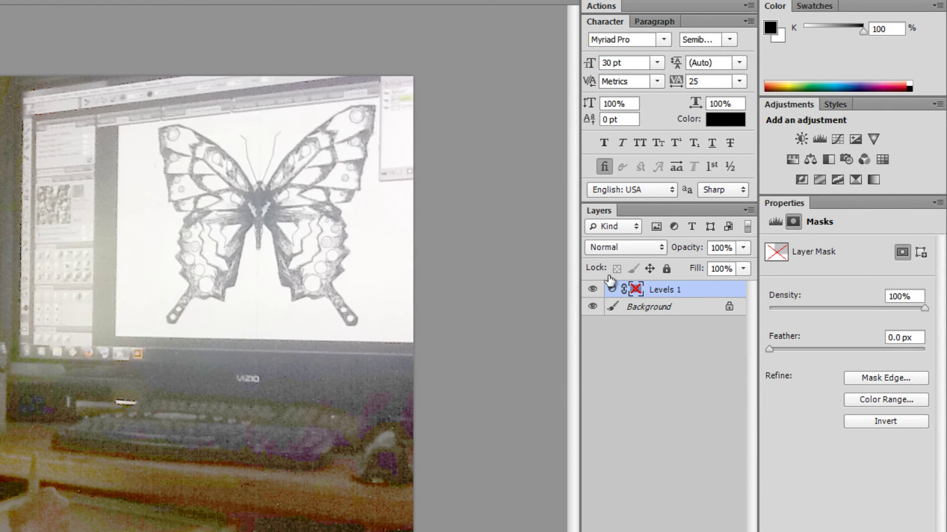
right_click(636, 289)
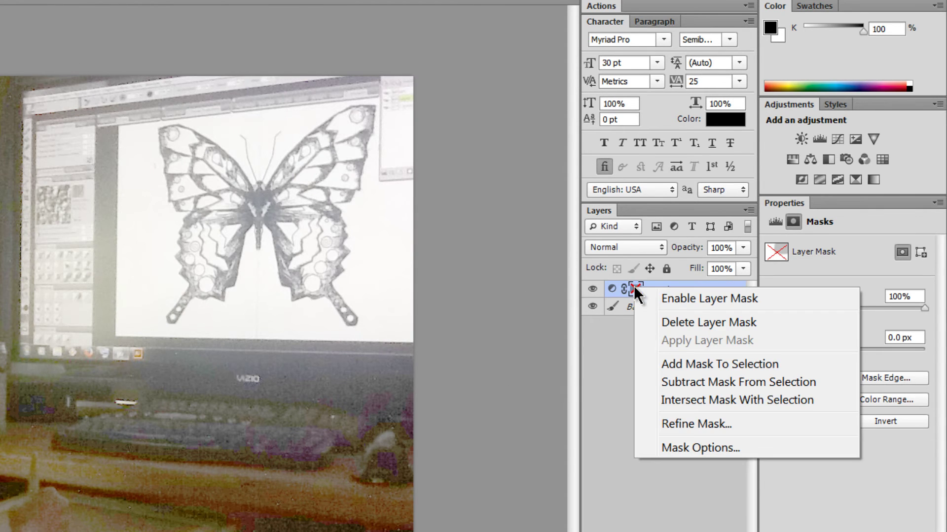
left_click(700, 299)
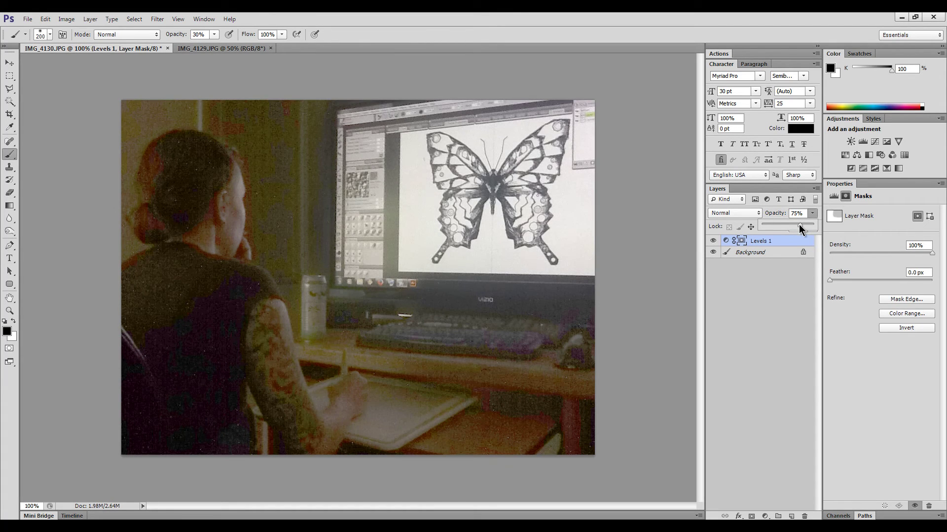
Lower the Levels 1 layer's opacity to 75% and toggle the layer's visibility to compare before and after
left_click(713, 241)
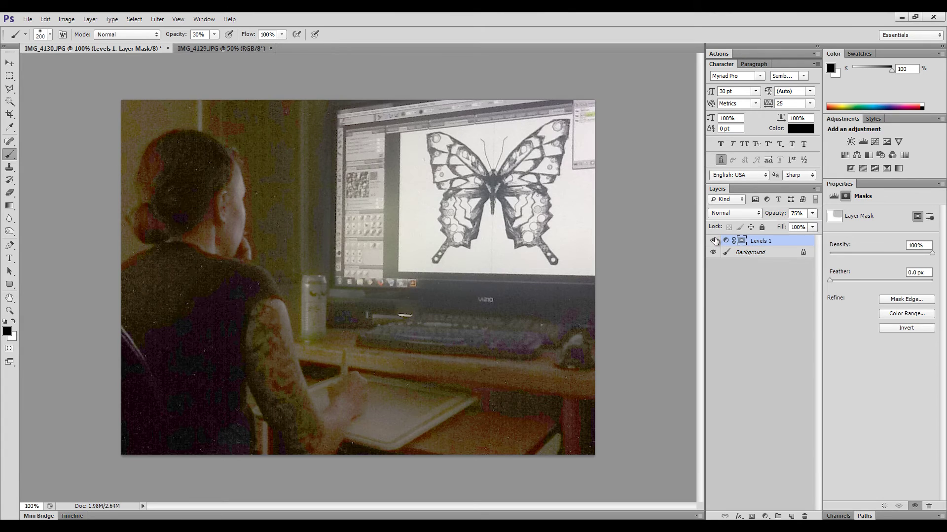
left_click(713, 241)
left_click(713, 241)
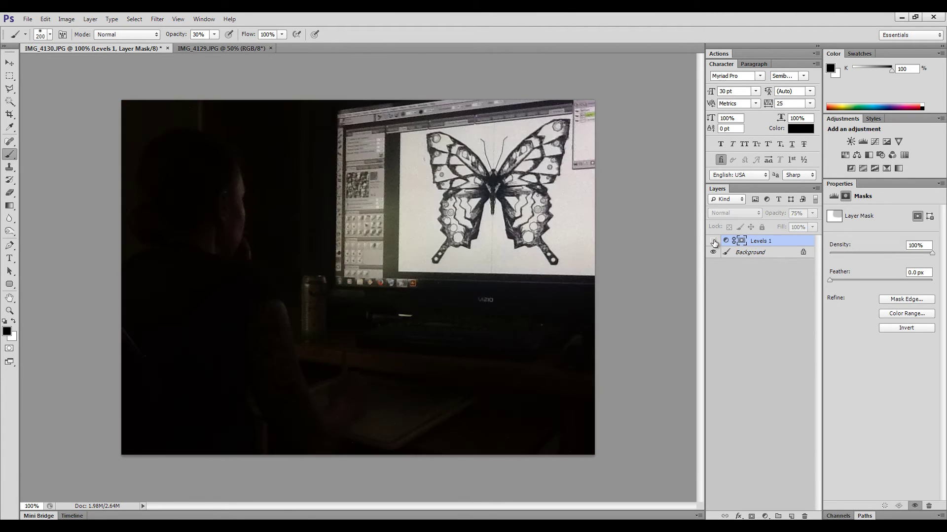
left_click(713, 241)
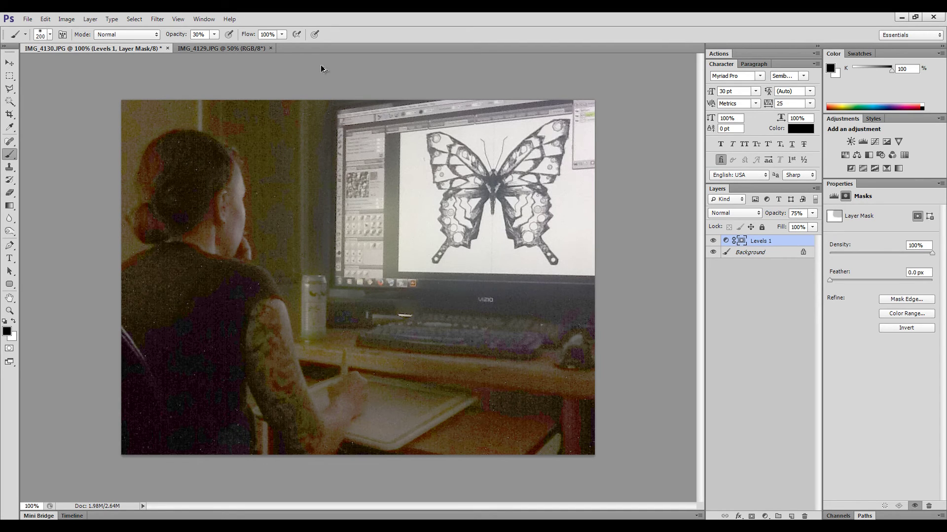
Bring IMG_4129.JPG to the front and display it at 100% zoom
left_click(196, 47)
key("x")
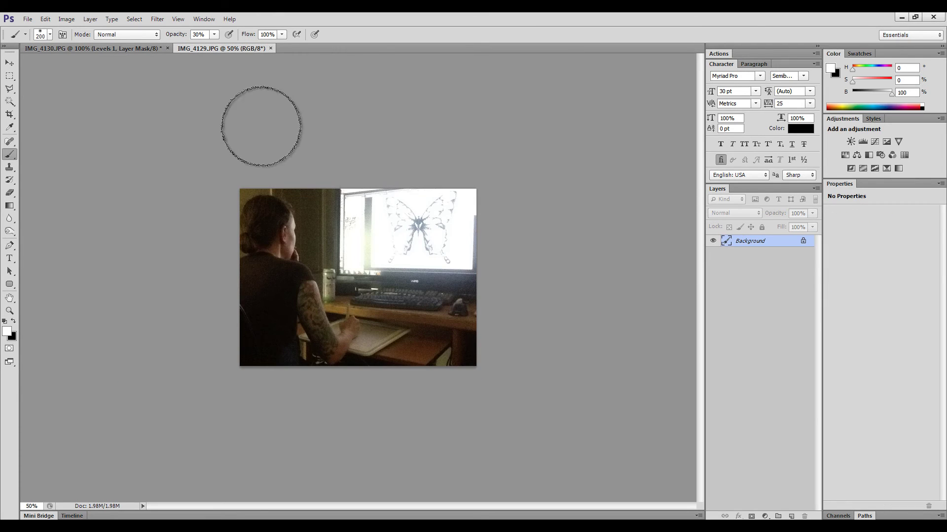
left_click(10, 311)
left_click(411, 273)
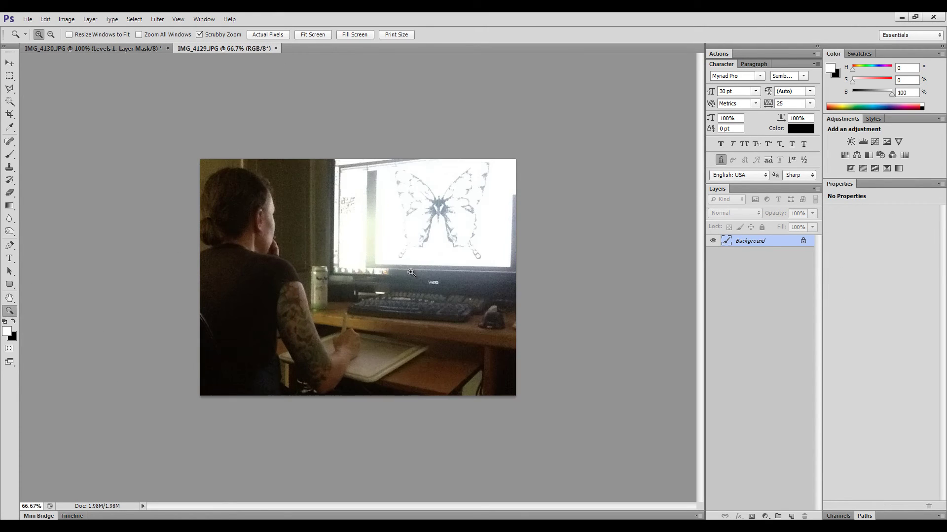
left_click(403, 280)
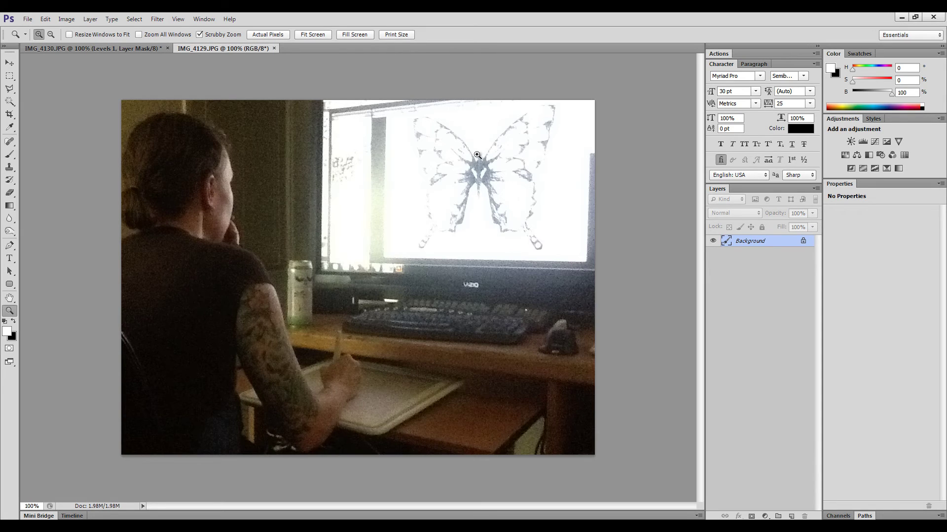
Darken IMG_4129.JPG with a Levels adjustment layer, setting the midtone input to 0.54 and raising the shadow input slightly
left_click(765, 516)
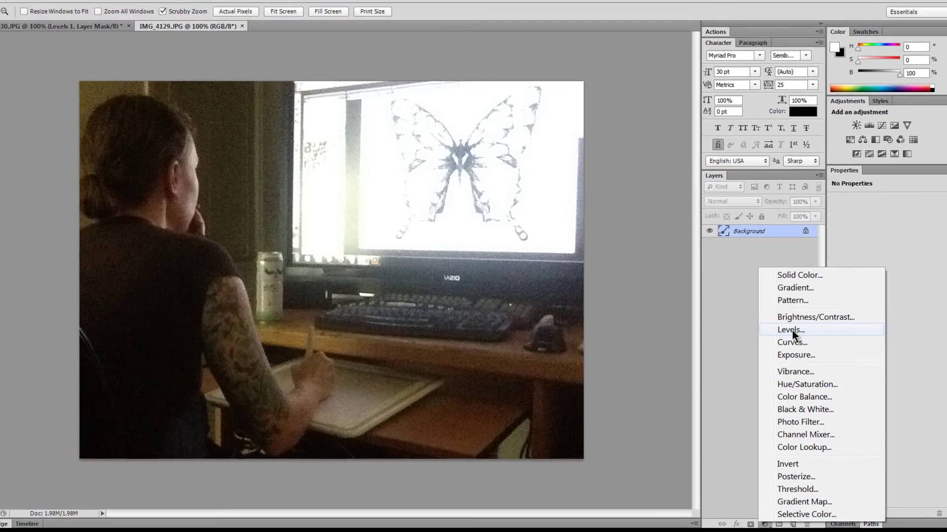
left_click(791, 334)
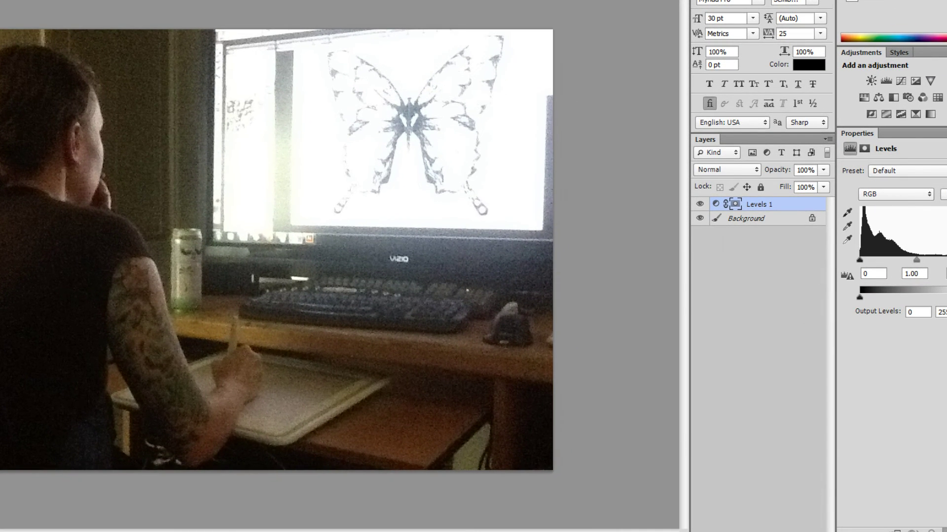
left_click(943, 194)
left_click_drag(915, 260, 939, 267)
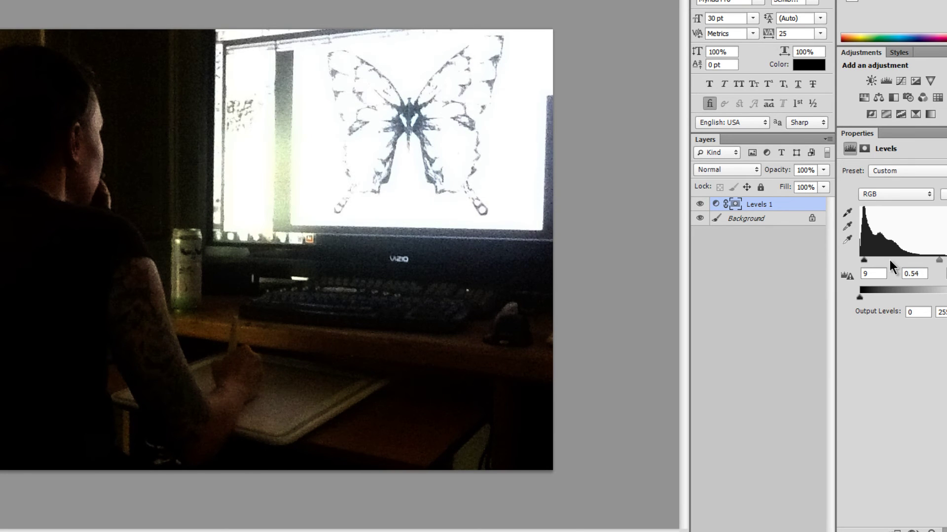
left_click_drag(864, 261, 862, 261)
Paint black with a large brush on the Levels 1 mask over everything outside the monitor screen
left_click(735, 205)
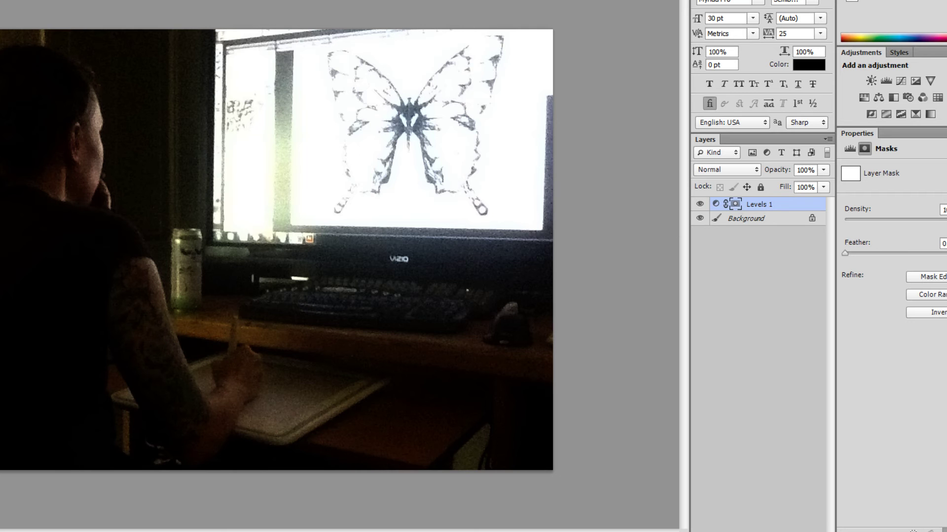
left_click_drag(5, 5, 600, 471)
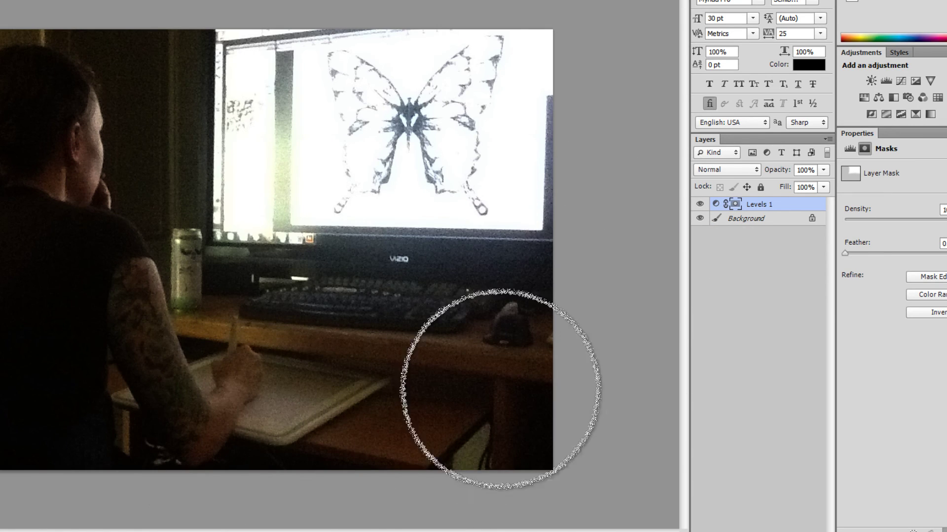
key("ctrl+d")
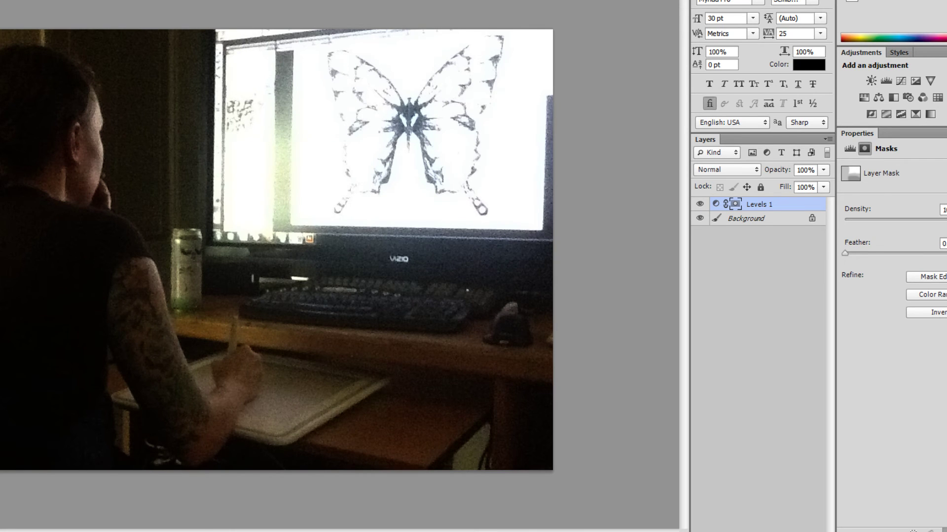
mouse_move(254, 98)
left_mouse_down()
mouse_move(106, 148)
mouse_move(47, 85)
mouse_move(105, 121)
mouse_move(2, 179)
mouse_move(116, 217)
mouse_move(169, 363)
mouse_move(169, 444)
mouse_move(195, 379)
mouse_move(159, 349)
mouse_move(42, 444)
mouse_move(79, 249)
mouse_move(127, 160)
mouse_move(126, 43)
mouse_move(0, 84)
mouse_move(106, 409)
mouse_move(549, 338)
left_mouse_up()
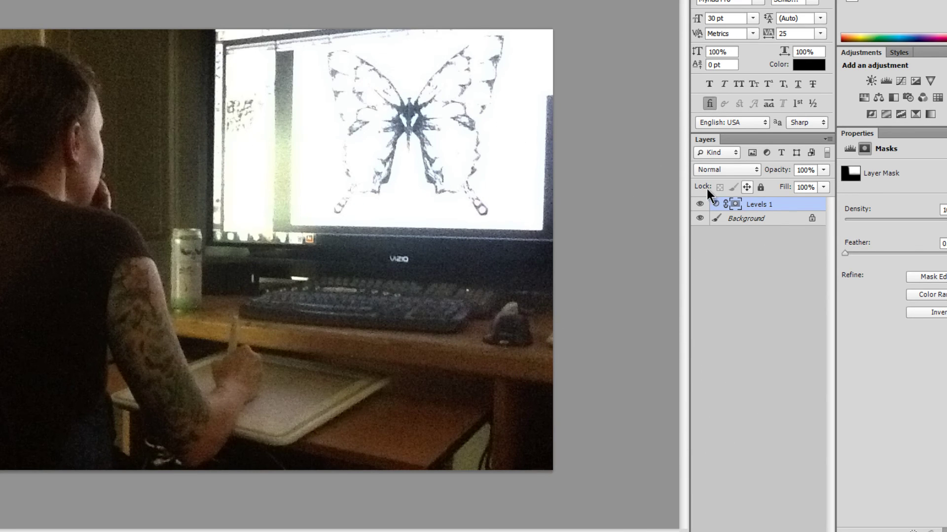
Hide the Levels 1 layer and duplicate the Background layer as Background copy
left_click(739, 220)
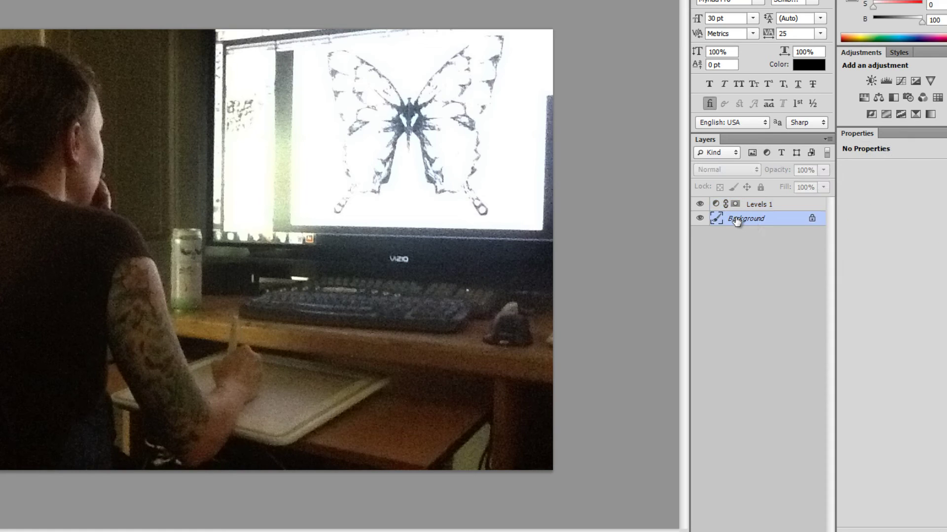
left_click(700, 204)
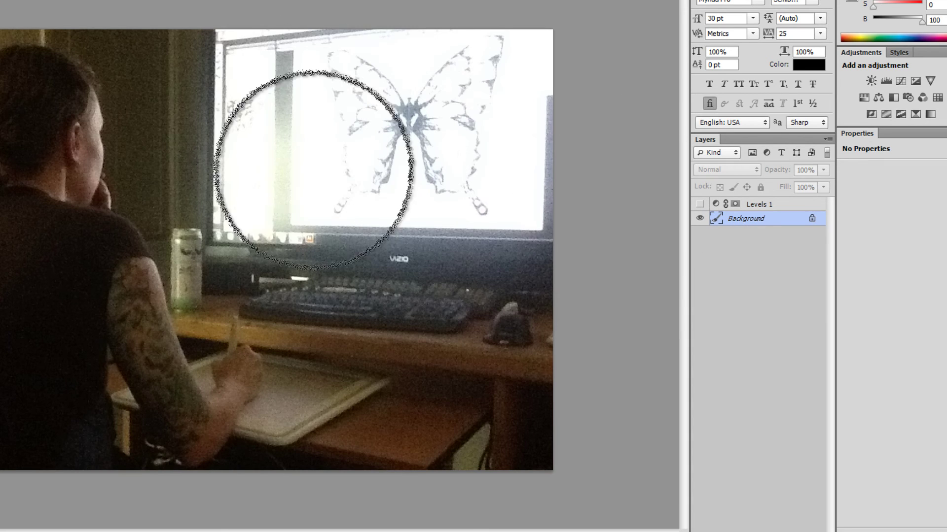
double_click(746, 220)
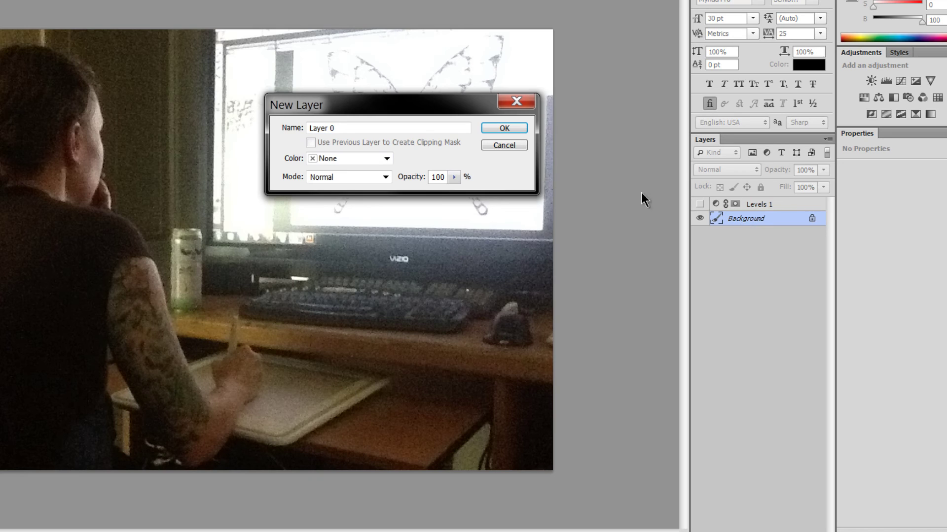
left_click(504, 145)
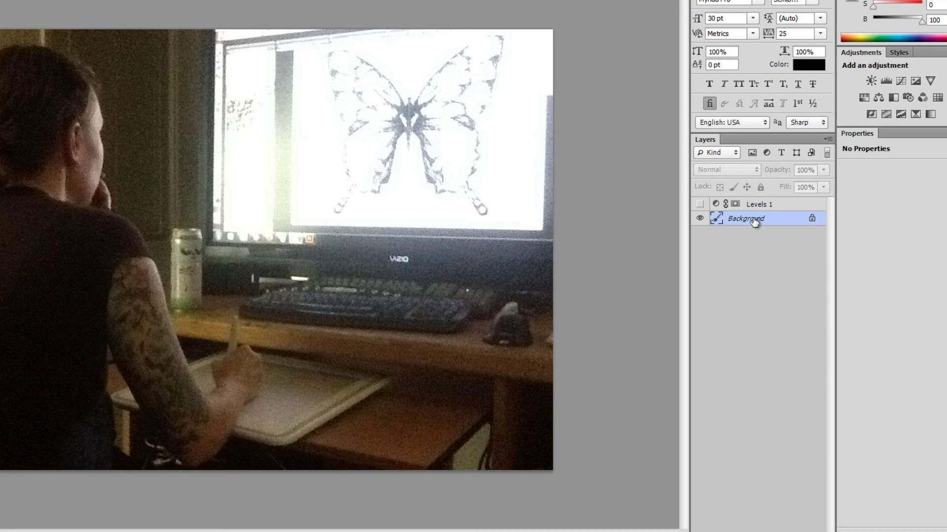
right_click(753, 220)
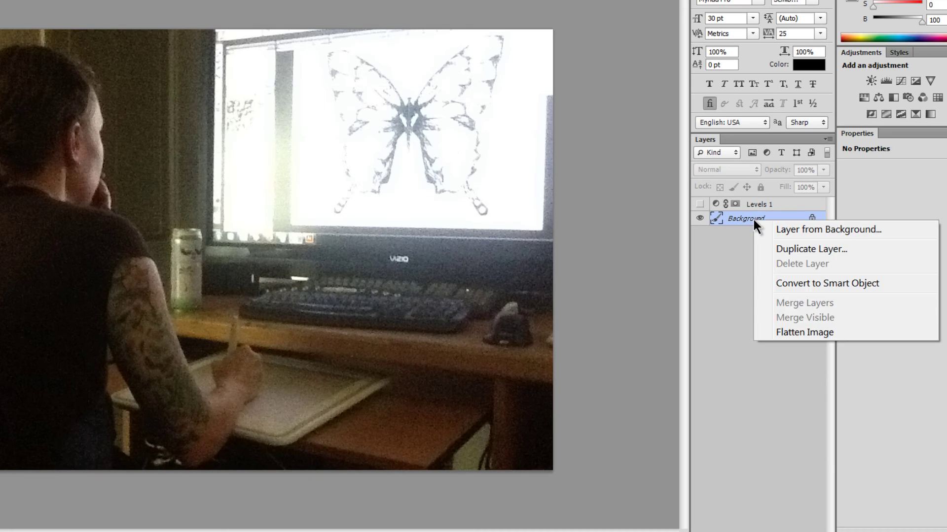
left_click(794, 249)
left_click(511, 121)
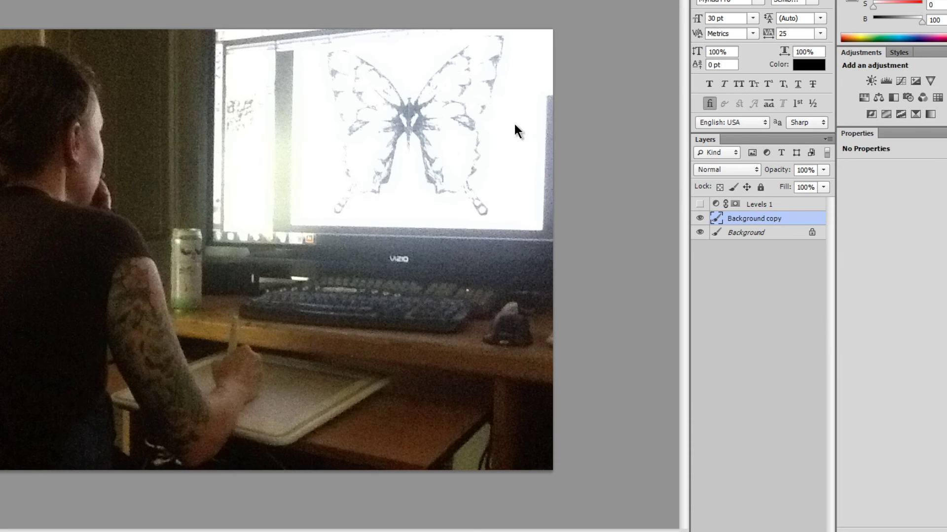
Set the Background copy layer's blend mode to Multiply and toggle its visibility to compare the effect
left_click(715, 170)
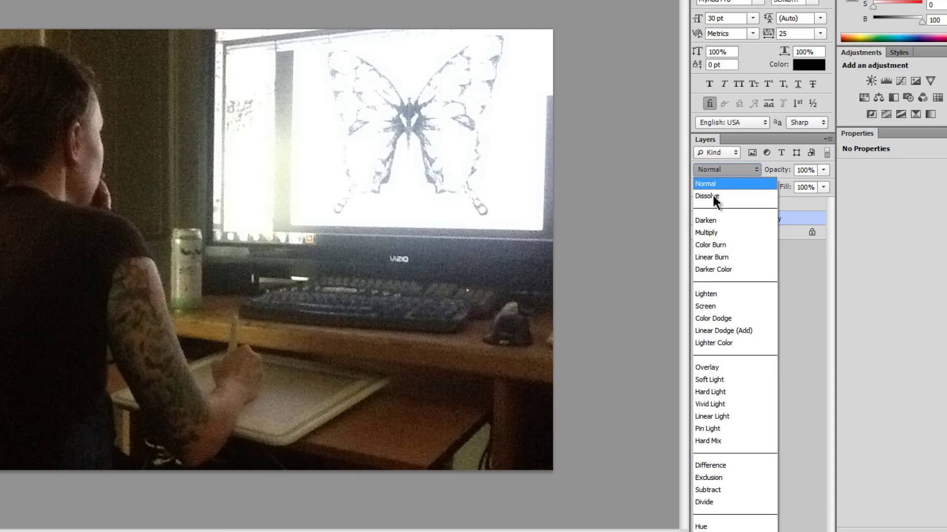
left_click(704, 235)
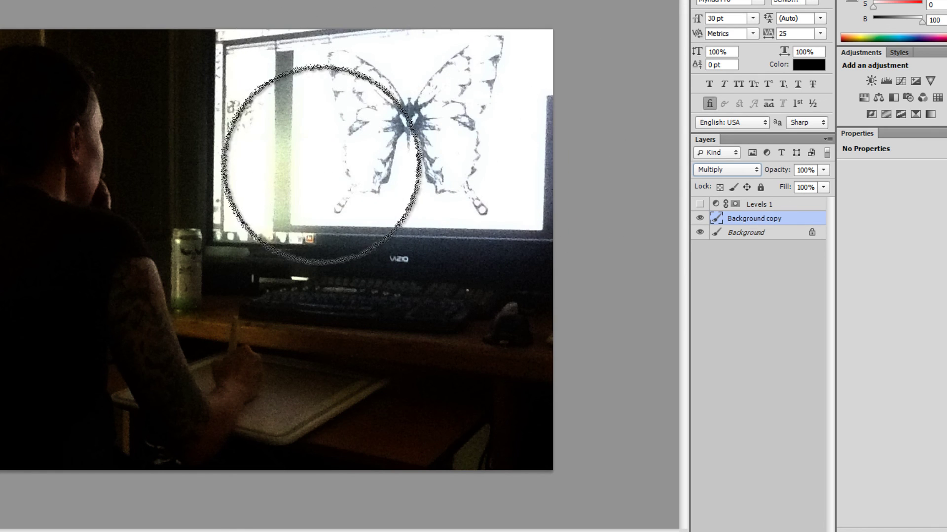
left_click(699, 219)
left_click(699, 218)
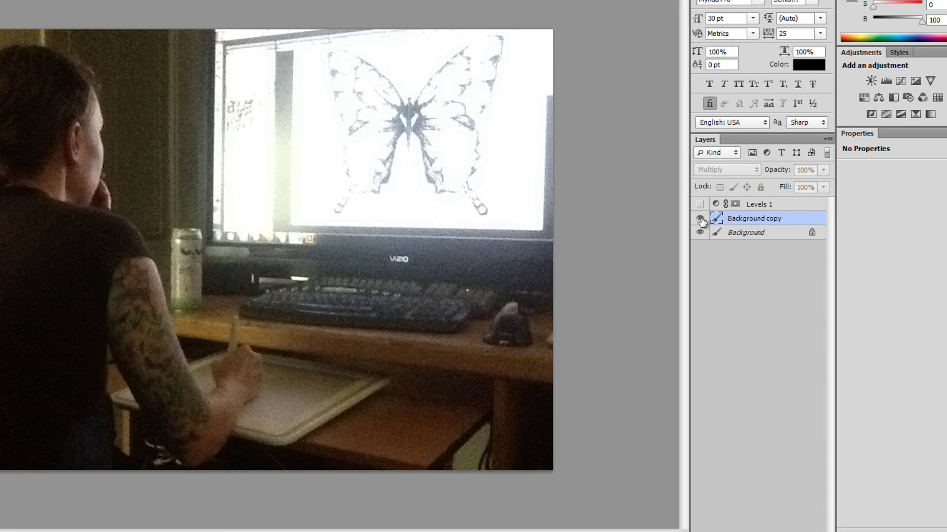
left_click(699, 219)
left_click(700, 219)
left_click(700, 219)
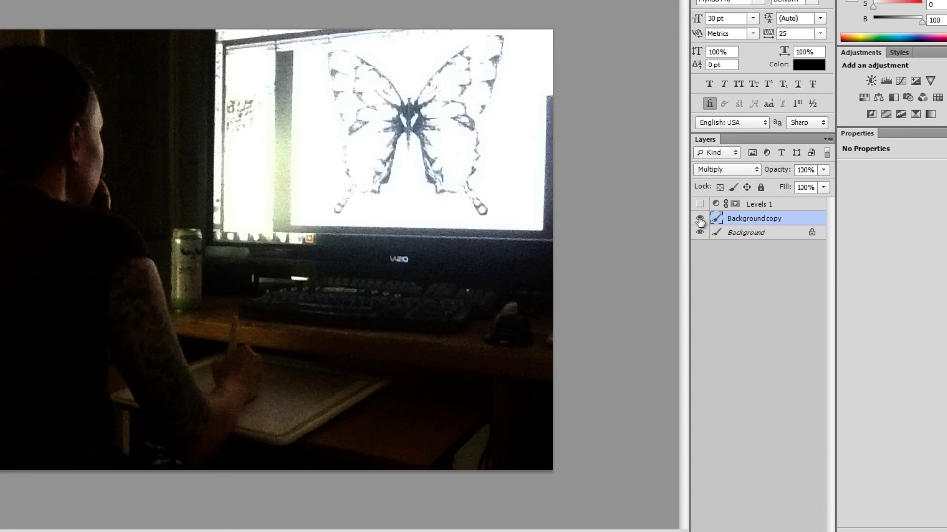
Toggle the Levels 1 and Background copy layers to compare their darkening effects, leaving both hidden
left_click(700, 204)
left_click(700, 204)
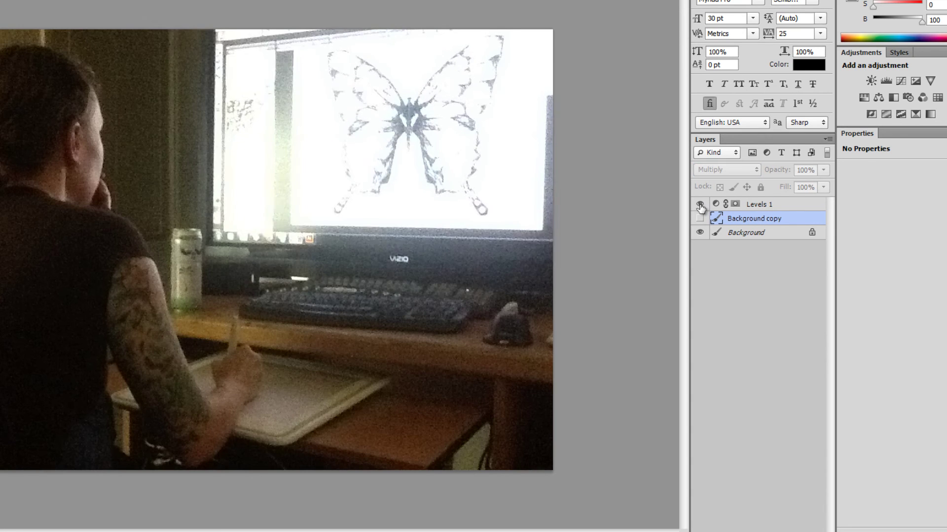
left_click(700, 204)
left_click(700, 204)
left_click(700, 204)
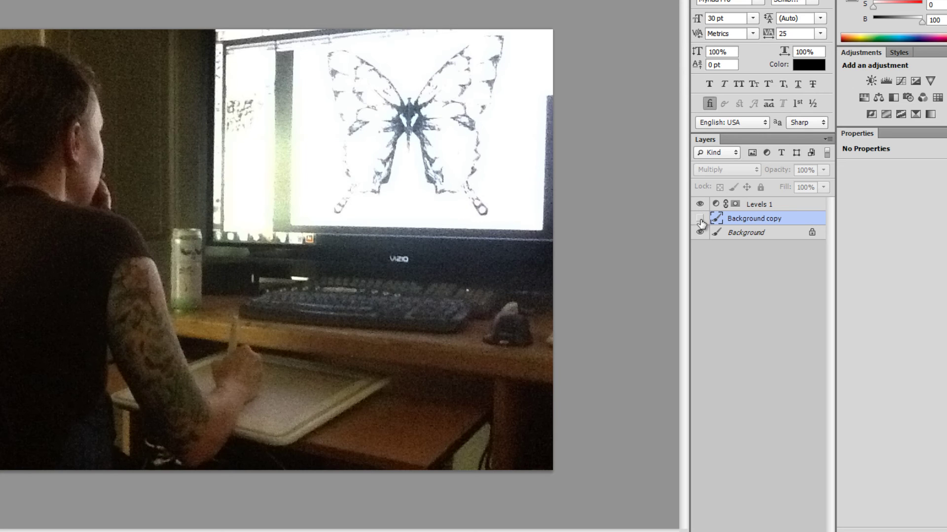
left_click(700, 218)
left_click(699, 218)
left_click(700, 204)
left_click(700, 206)
left_click(700, 205)
left_click(700, 205)
left_click(700, 204)
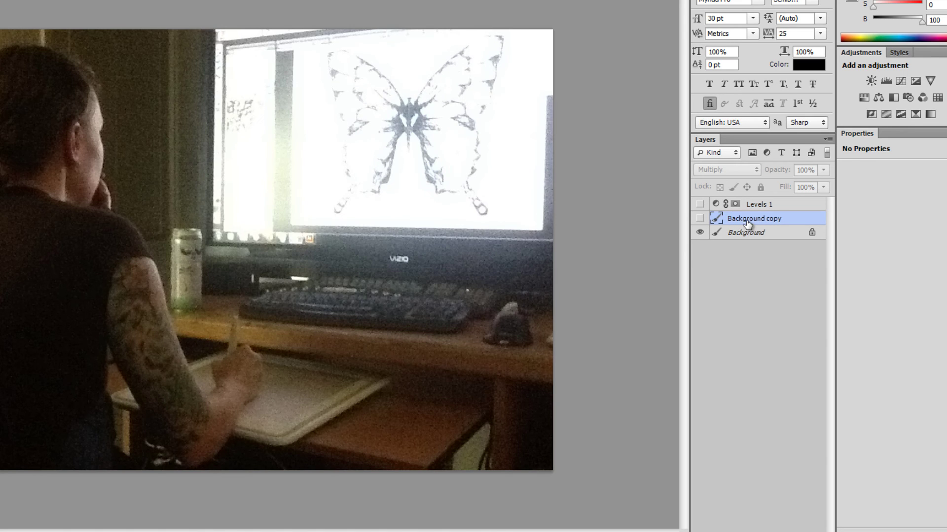
Show Background copy, add a layer mask to it, and paint black over everything outside the monitor screen
left_click(700, 218)
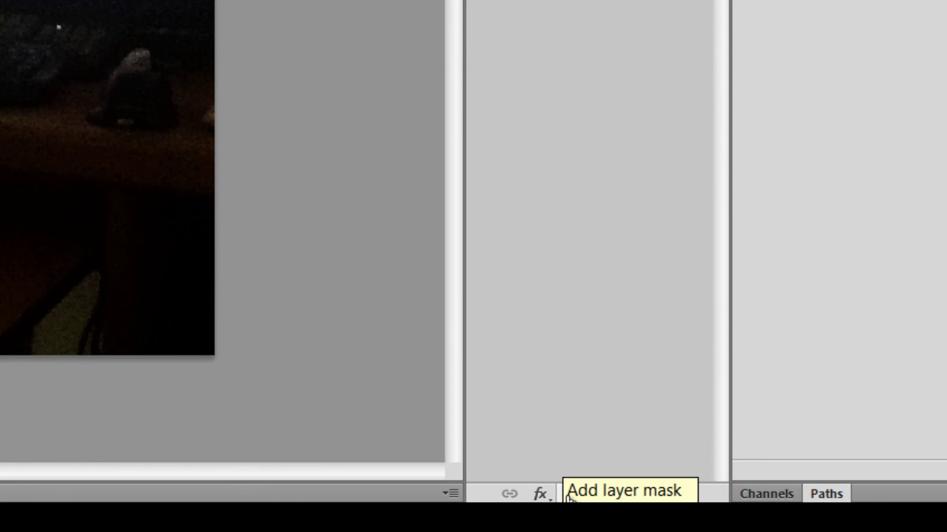
left_click(568, 494)
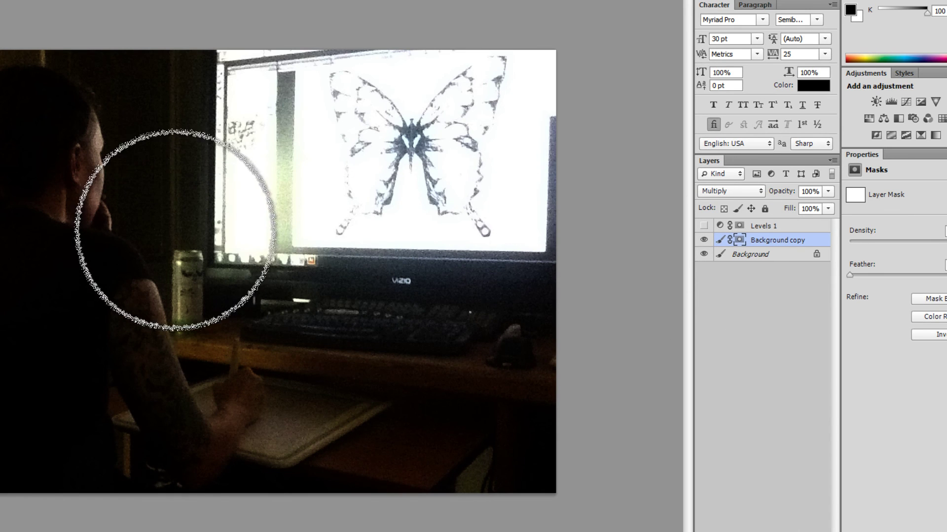
mouse_move(127, 126)
left_mouse_down()
mouse_move(117, 328)
mouse_move(84, 180)
mouse_move(8, 133)
mouse_move(110, 95)
mouse_move(152, 164)
mouse_move(85, 339)
mouse_move(2, 285)
mouse_move(148, 451)
mouse_move(258, 419)
mouse_move(255, 346)
mouse_move(232, 338)
mouse_move(338, 380)
mouse_move(338, 487)
mouse_move(479, 499)
left_mouse_up()
mouse_move(479, 466)
left_mouse_down()
mouse_move(105, 359)
mouse_move(10, 84)
left_mouse_up()
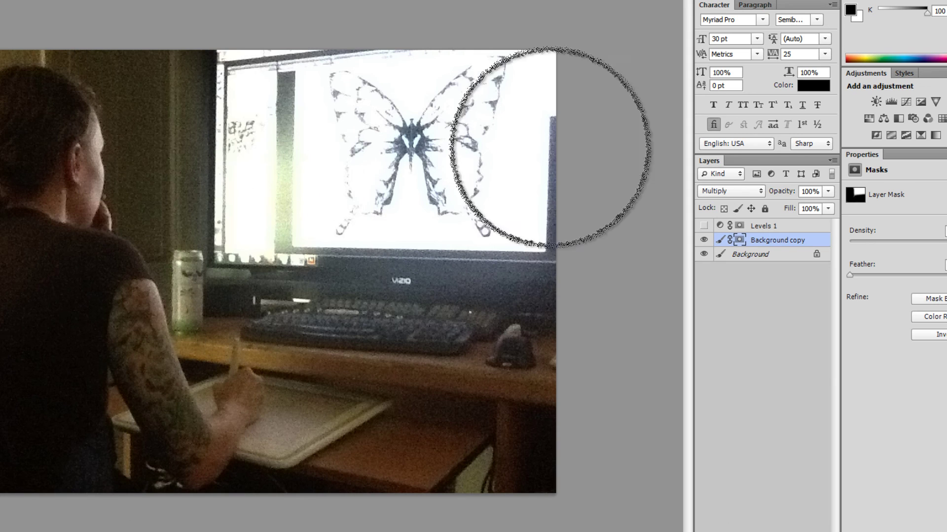
Rename the Background copy layer as multiply and select its layer mask
double_click(768, 240)
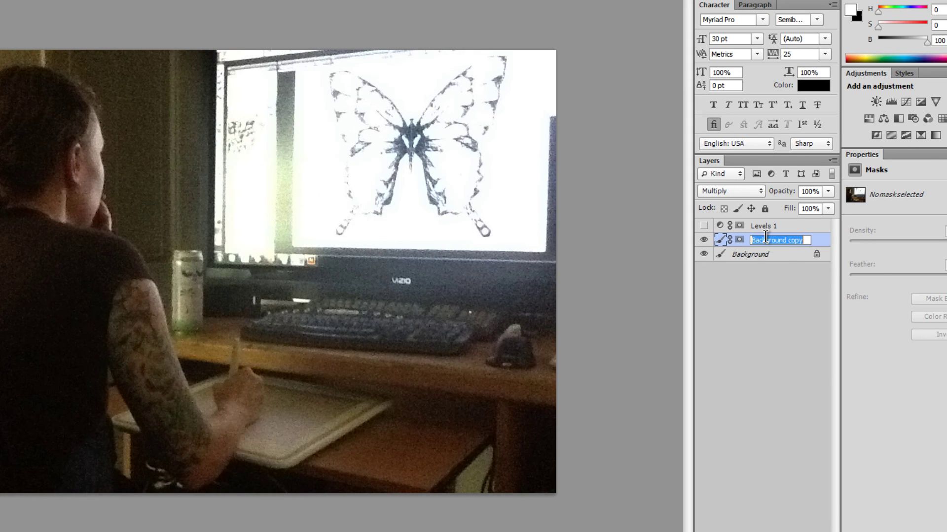
type("multipl")
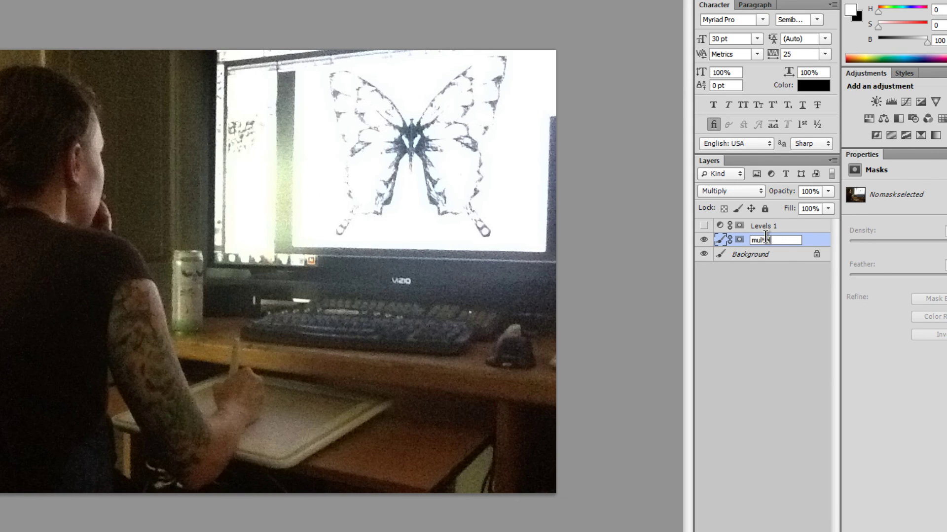
type("y")
key("Return")
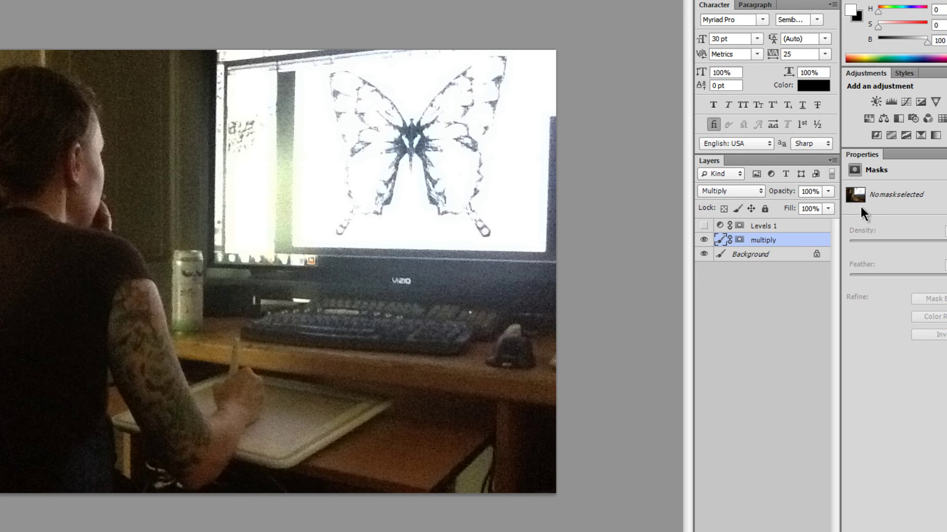
left_click(739, 240)
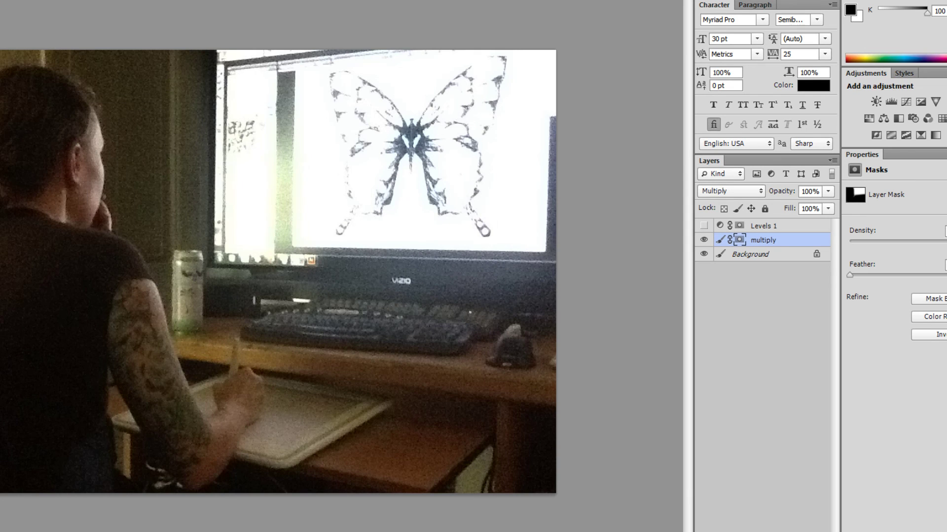
Examine the monitor screen and the dark wall beside it close up and in the full image
left_click(314, 282, "alt")
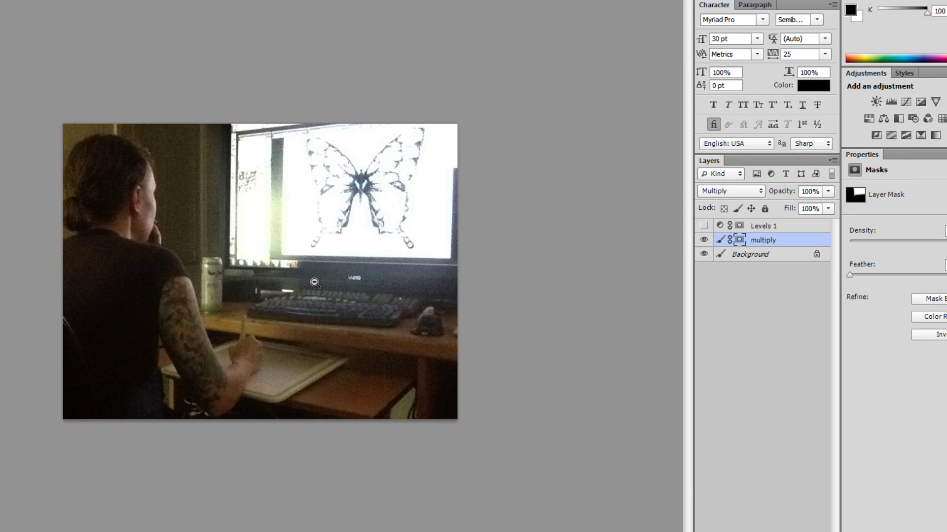
left_click(314, 282, "alt")
left_click(310, 286)
left_click(303, 280)
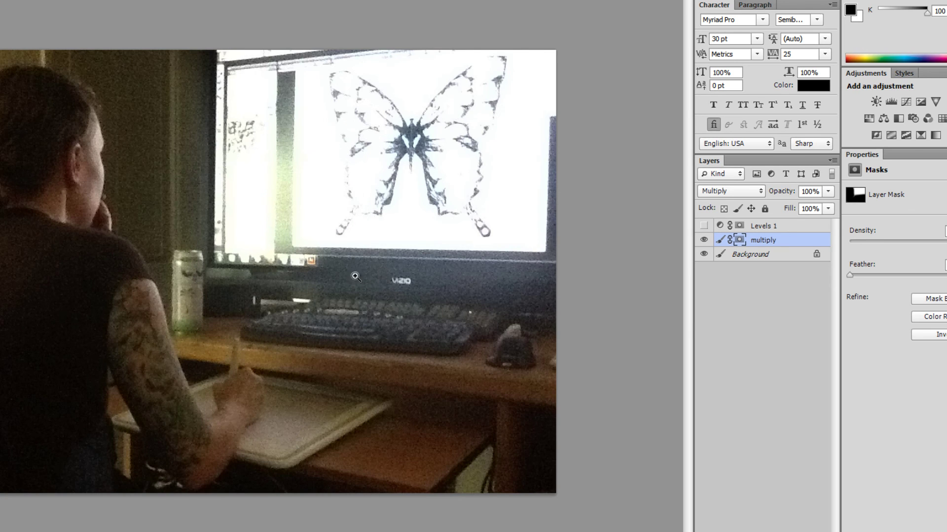
left_click(164, 148)
left_click(120, 159)
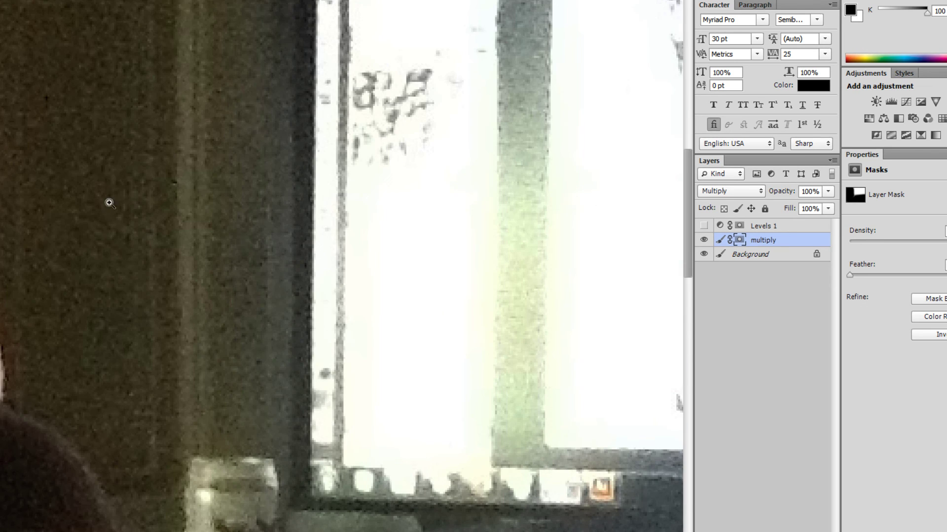
left_click(457, 368, "alt")
left_click(458, 368, "alt")
left_click(459, 368, "alt")
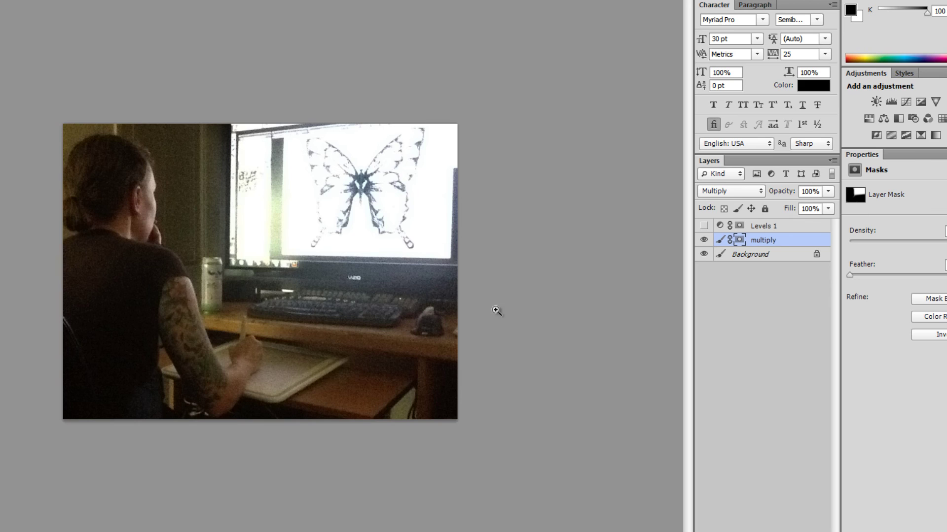
Toggle the multiply layer's visibility to compare its effect, and view the whole image brightened with the masked Levels layer
left_click(704, 240)
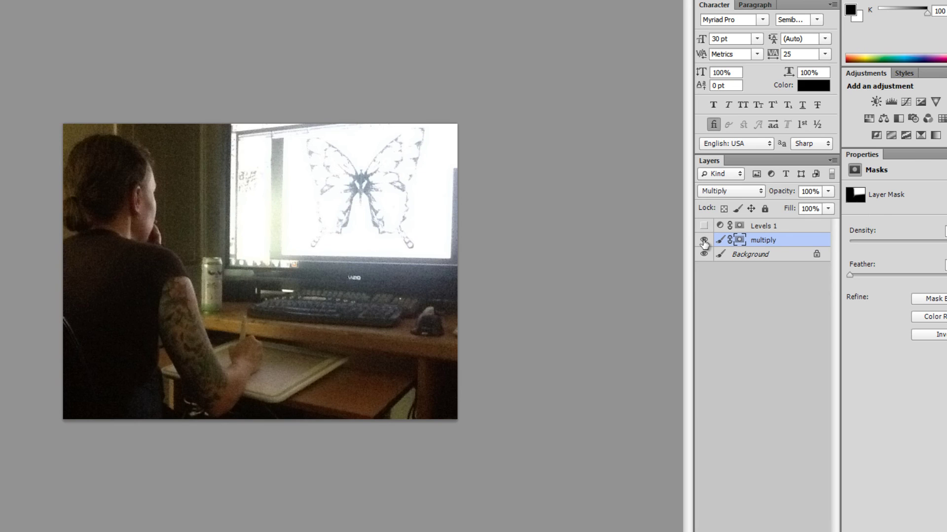
left_click(703, 240)
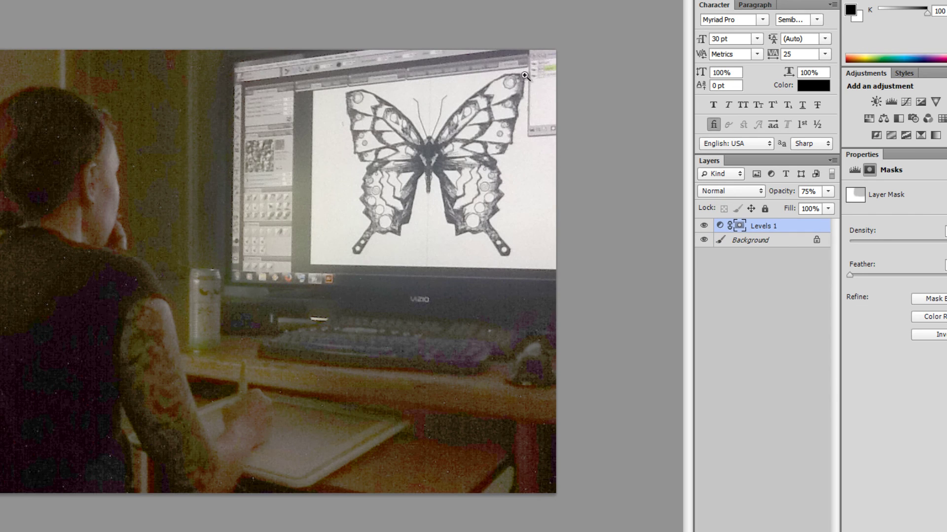
left_click(367, 301, "alt")
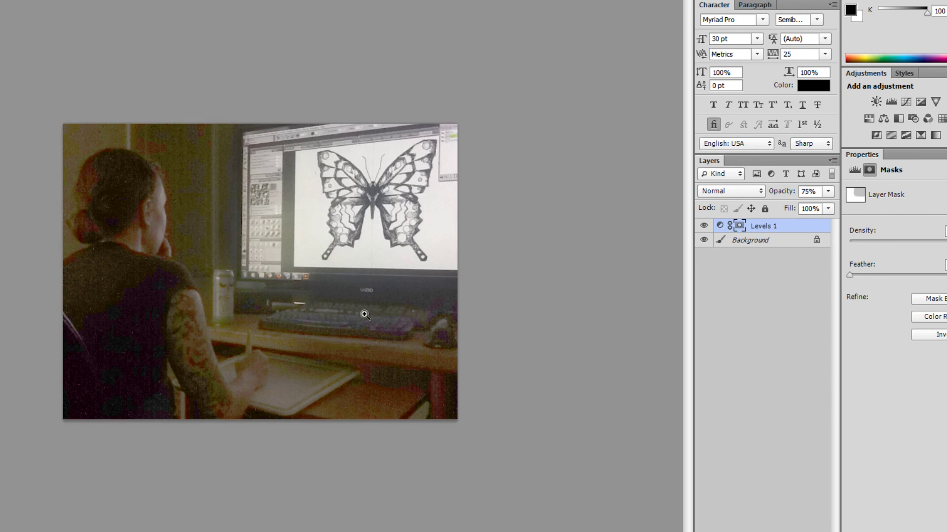